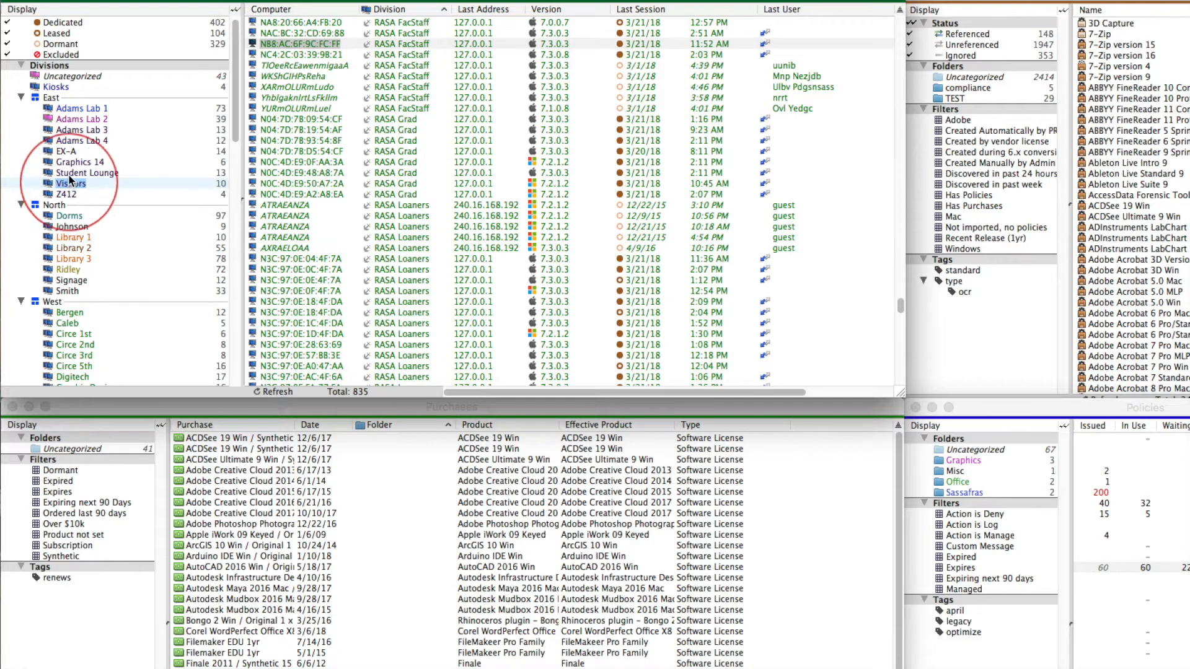
pyautogui.click(70, 109)
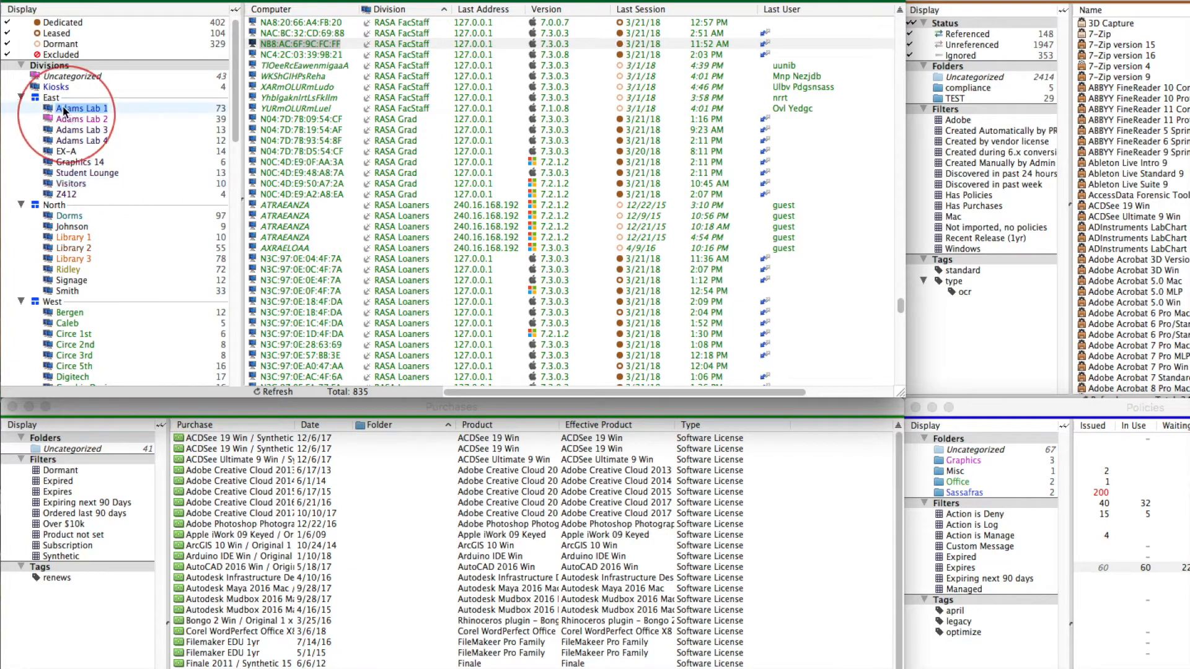
pyautogui.click(49, 99)
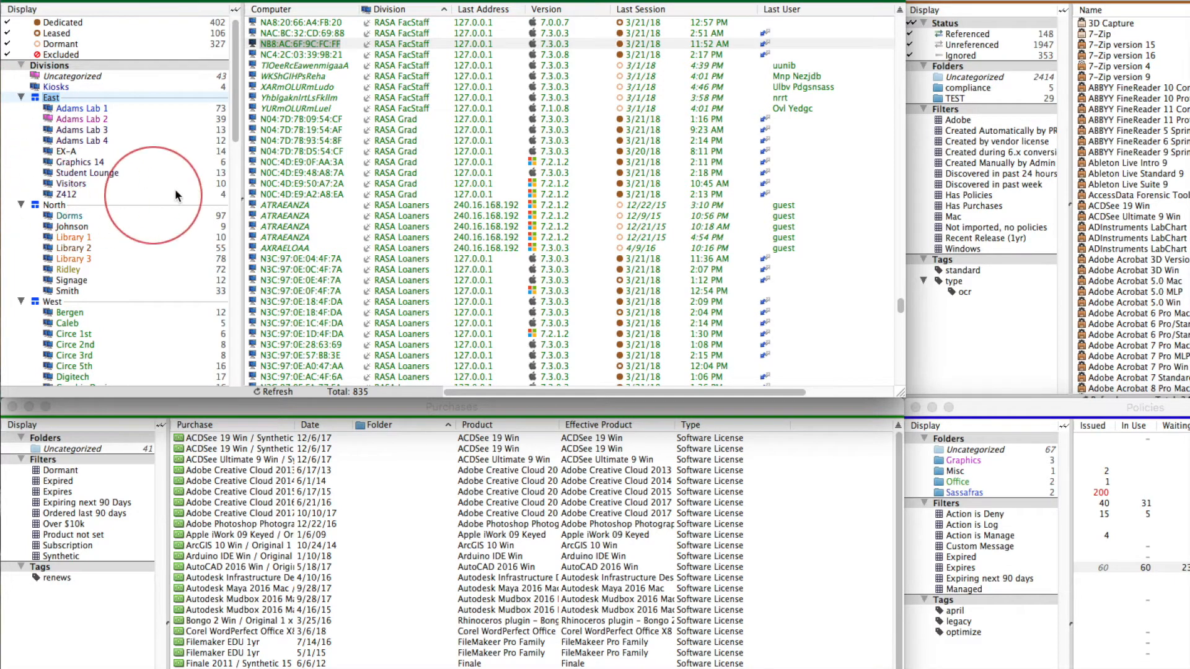
# Add the Lease Expiration column to the computers list, placing it between Last Session and Last User.
pyautogui.rightClick(412, 13)
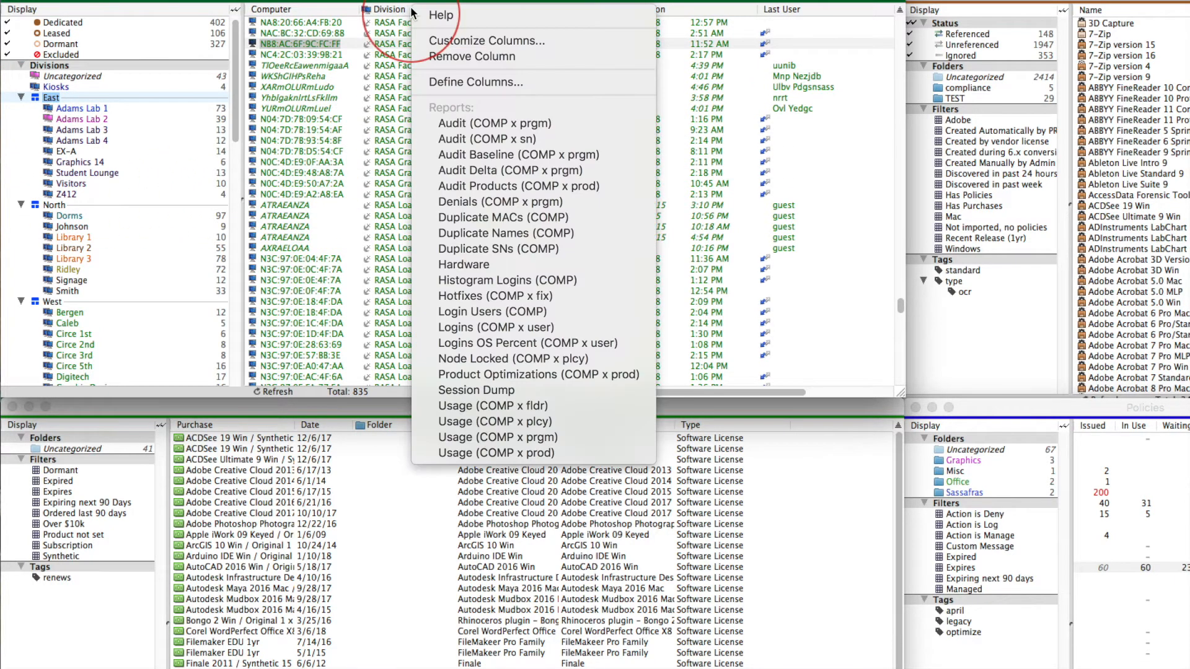
pyautogui.click(490, 40)
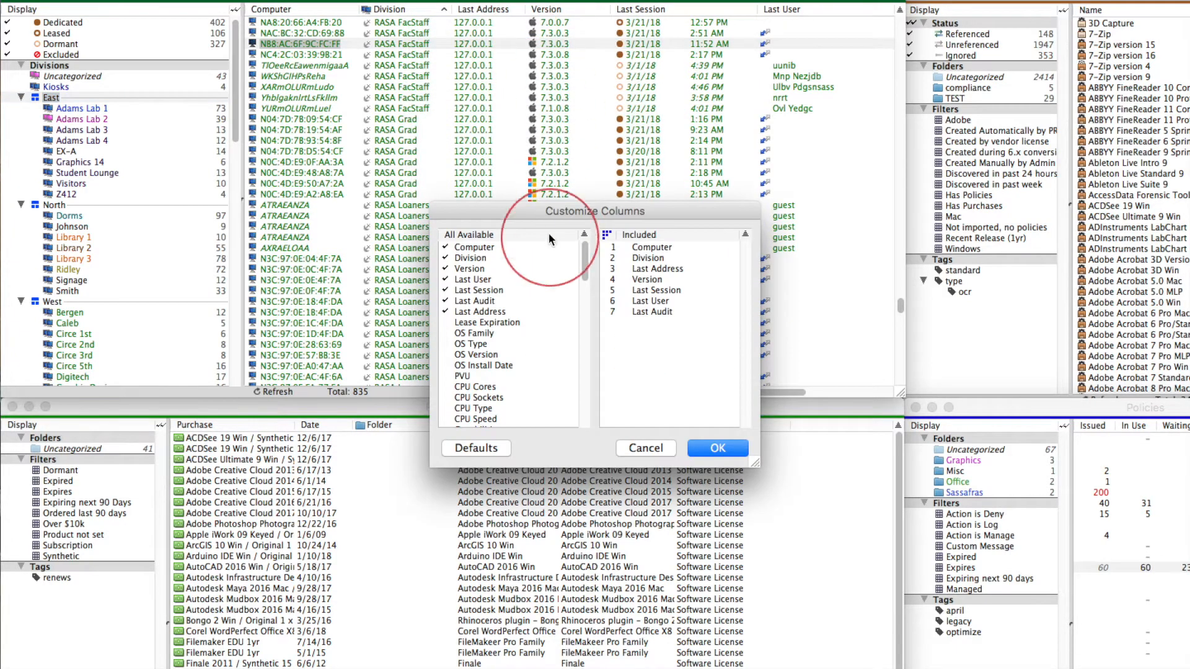
pyautogui.moveTo(487, 323); pyautogui.dragTo(661, 297)
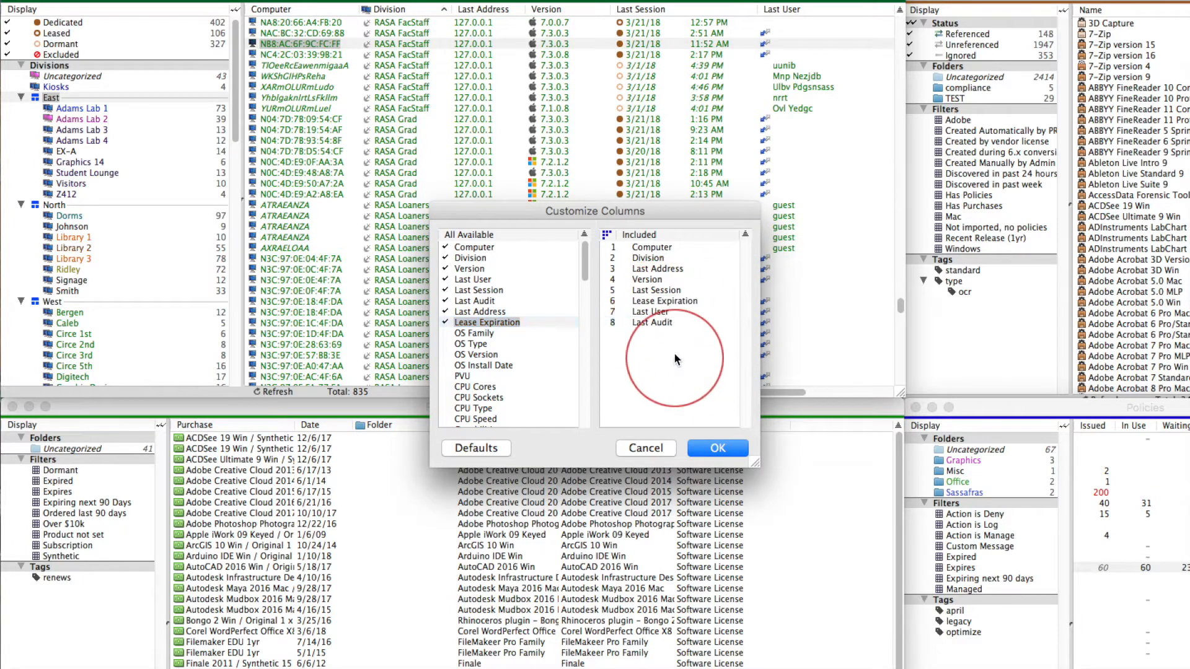
pyautogui.click(718, 447)
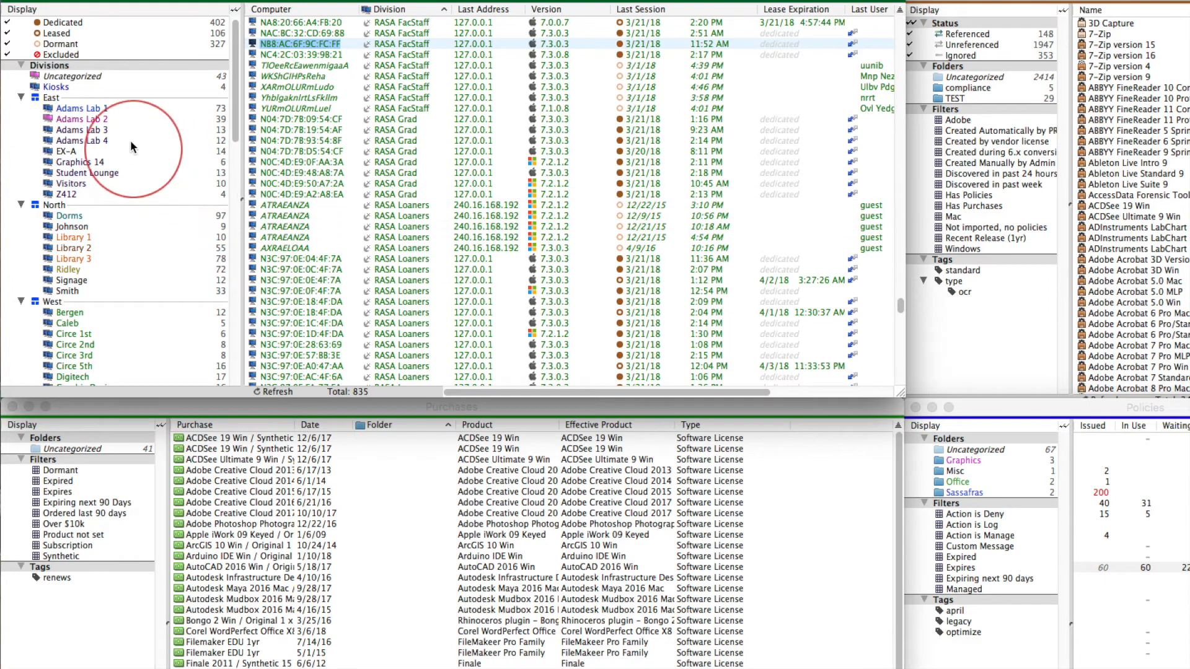
# Look over the RASA Grad computer rows and browse the available divisions, filters and tags for computers.
pyautogui.click(363, 45)
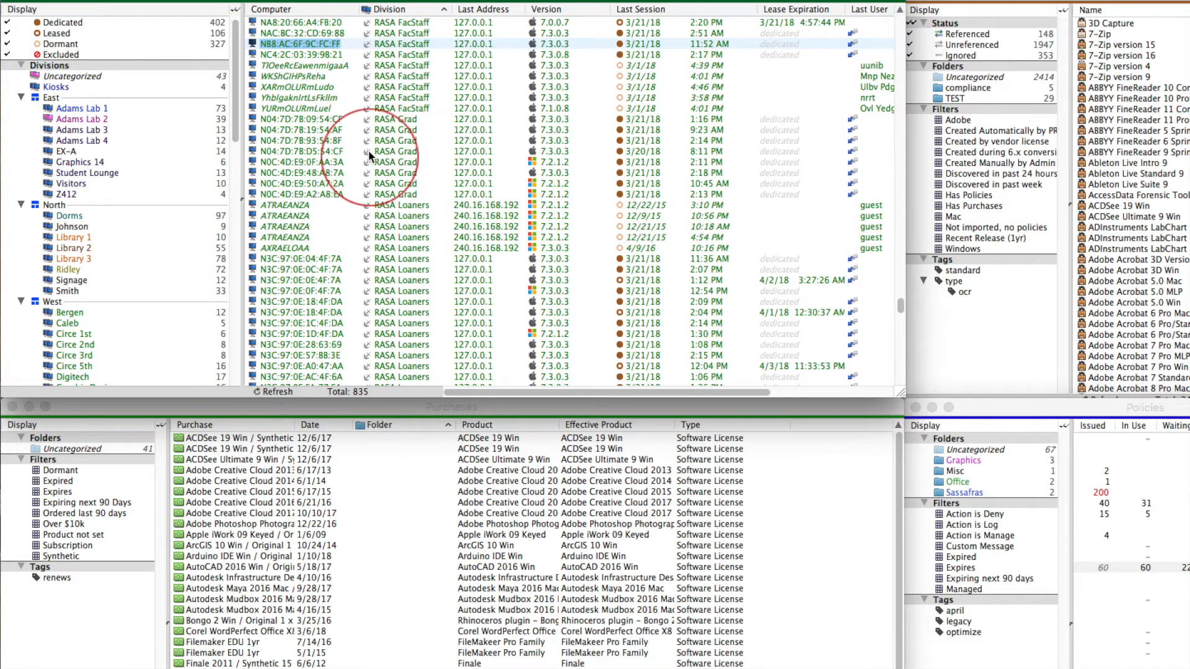
pyautogui.click(366, 173)
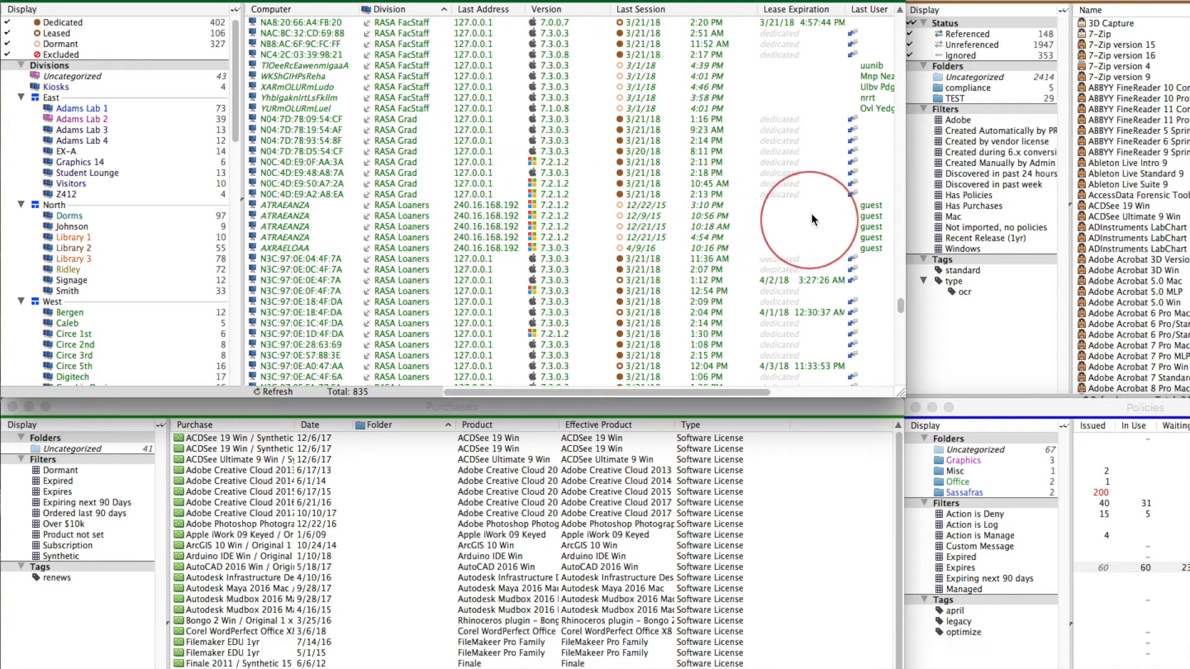
pyautogui.click(850, 191)
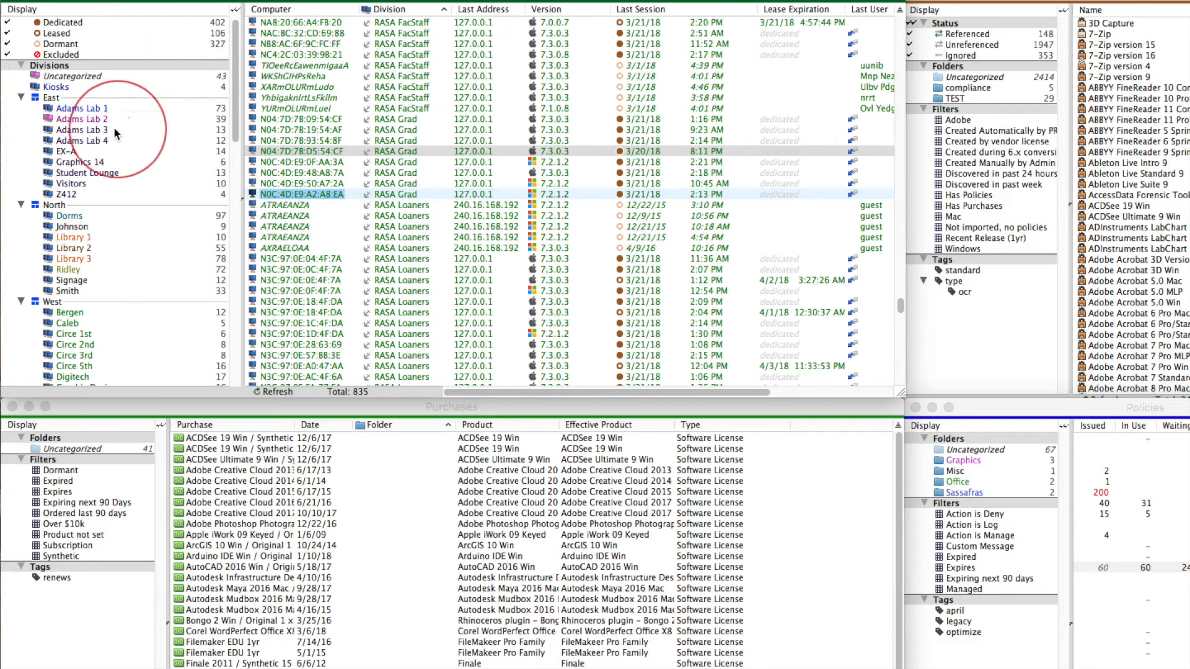
pyautogui.moveTo(233, 112); pyautogui.dragTo(221, 264)
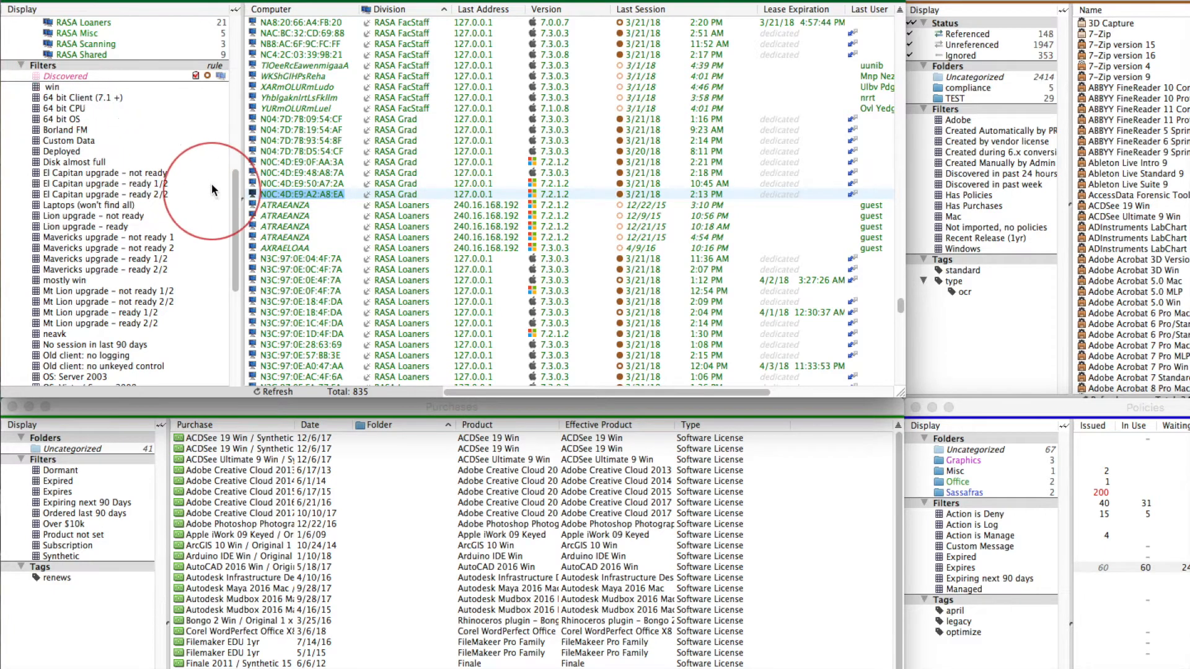
pyautogui.moveTo(233, 191); pyautogui.dragTo(231, 299)
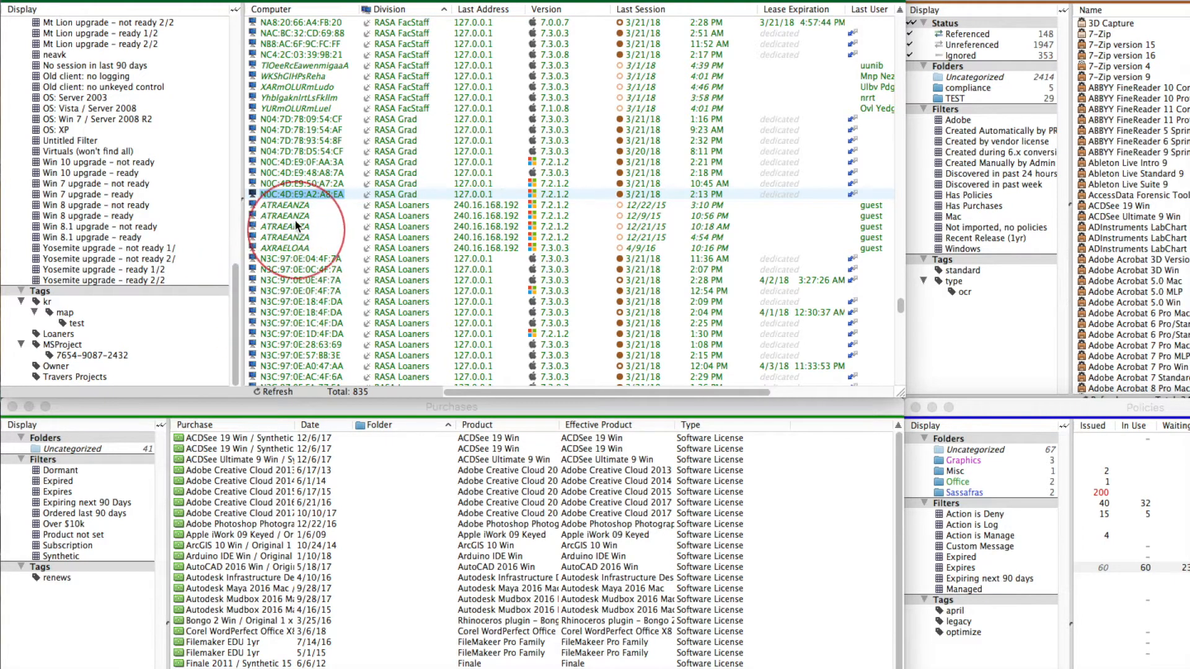
# Open the details of the last RASA Grad computer and inspect its login type and deployment status options.
pyautogui.doubleClick(284, 194)
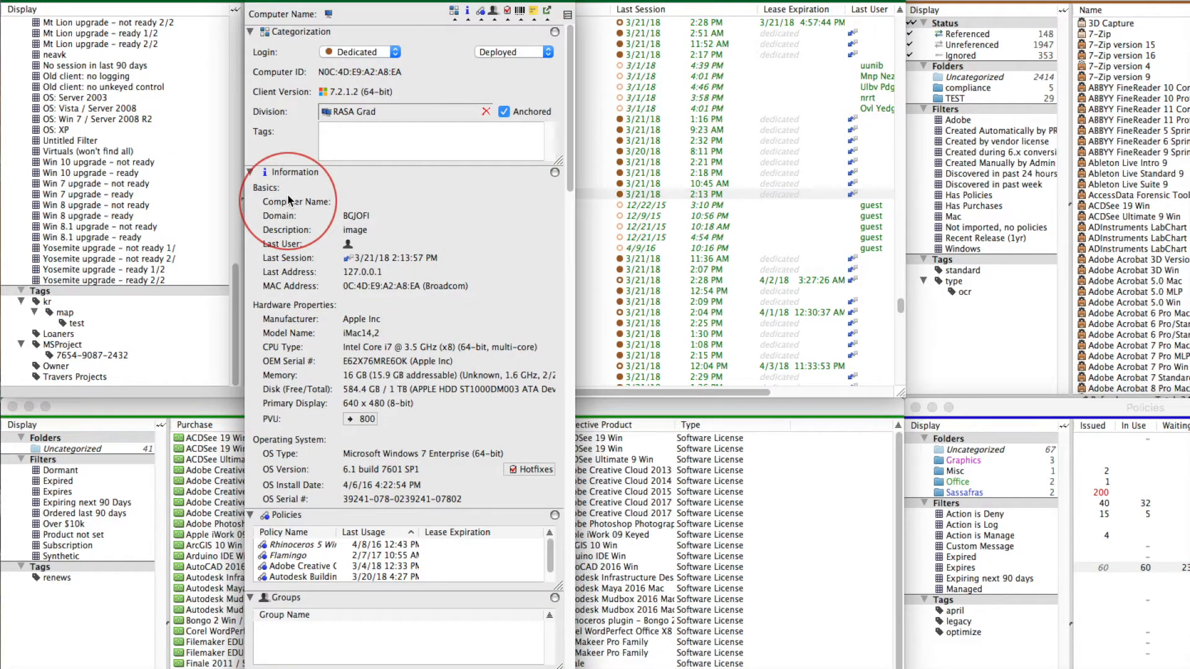
pyautogui.click(373, 48)
pyautogui.click(373, 48)
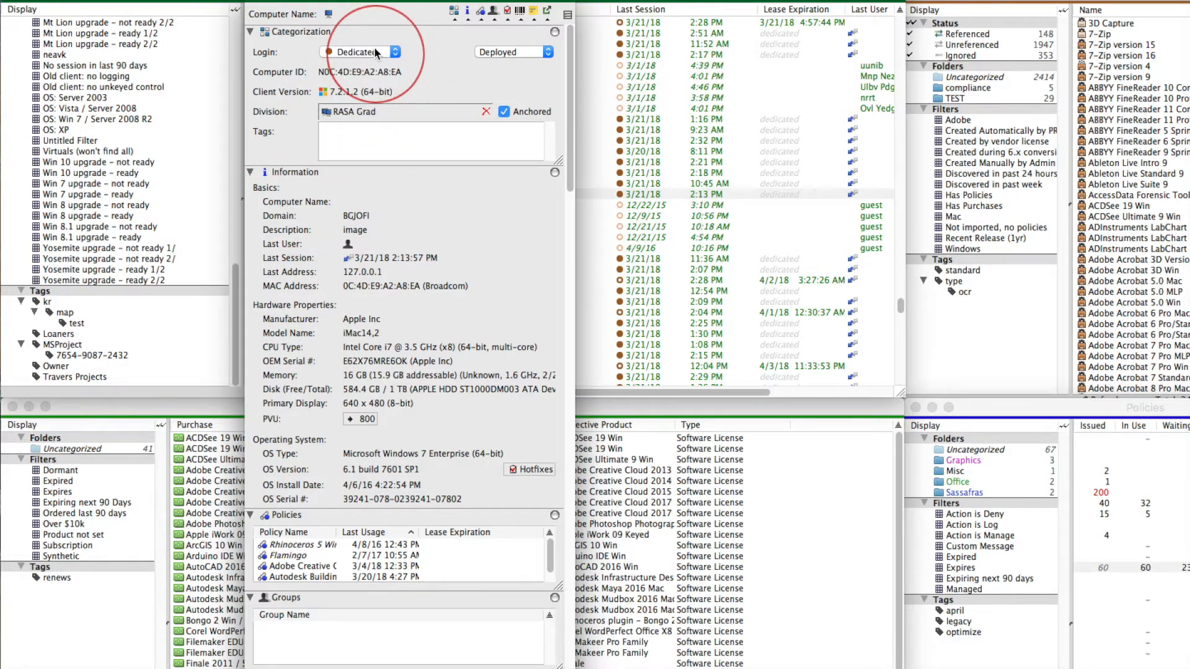
pyautogui.click(494, 52)
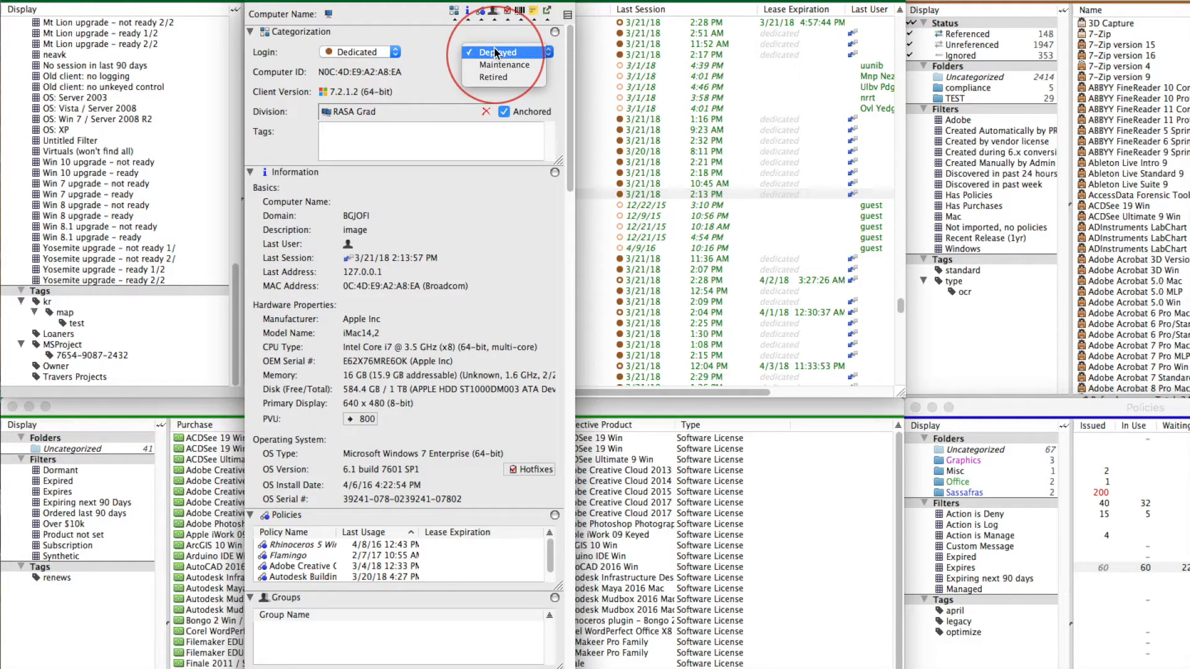
pyautogui.click(496, 52)
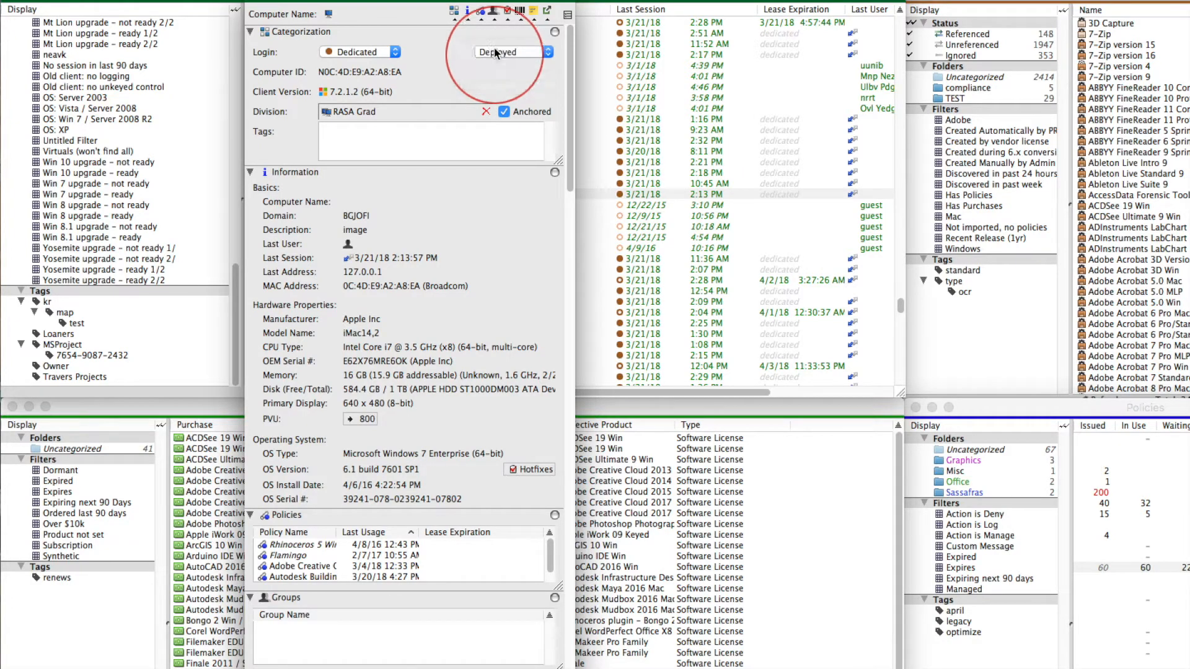
# Examine the computer's hardware, operating system, policies, groups, audit, asset, notes and custom fields.
pyautogui.click(568, 151)
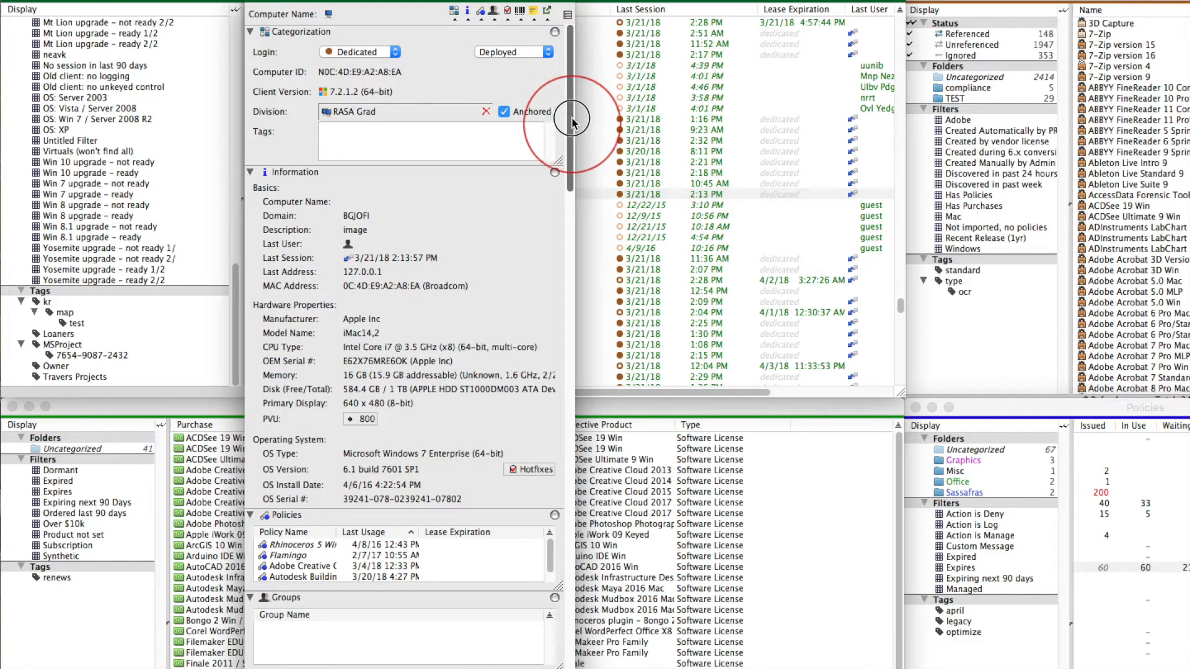
pyautogui.moveTo(568, 153); pyautogui.dragTo(564, 198)
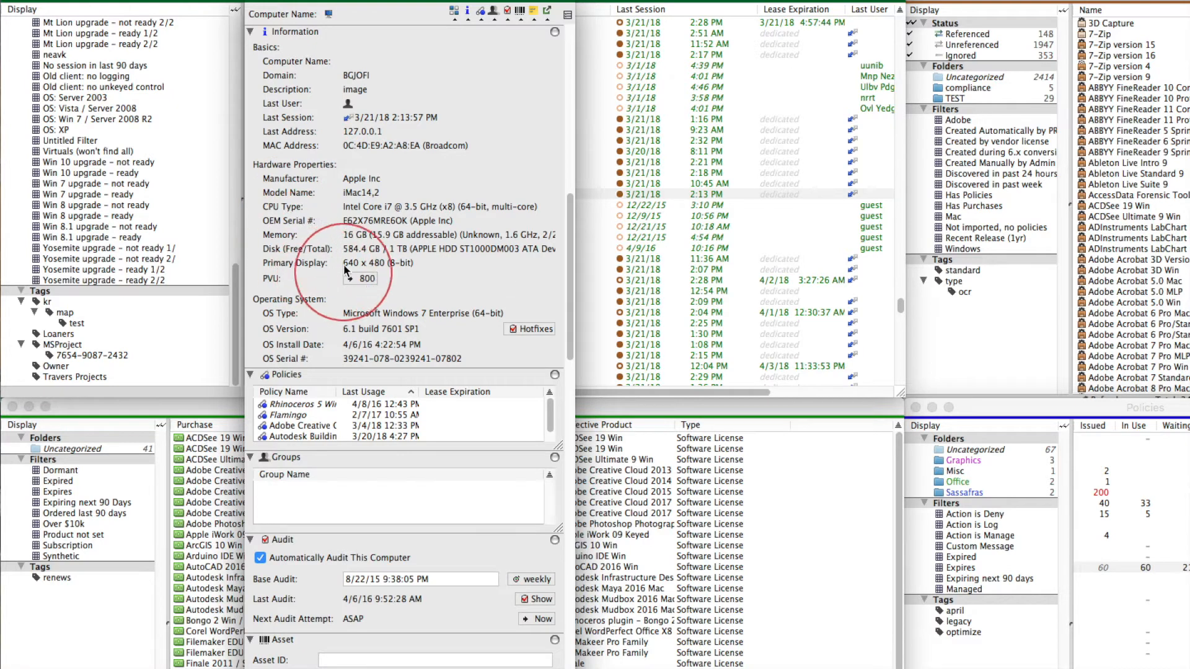
pyautogui.moveTo(351, 234)
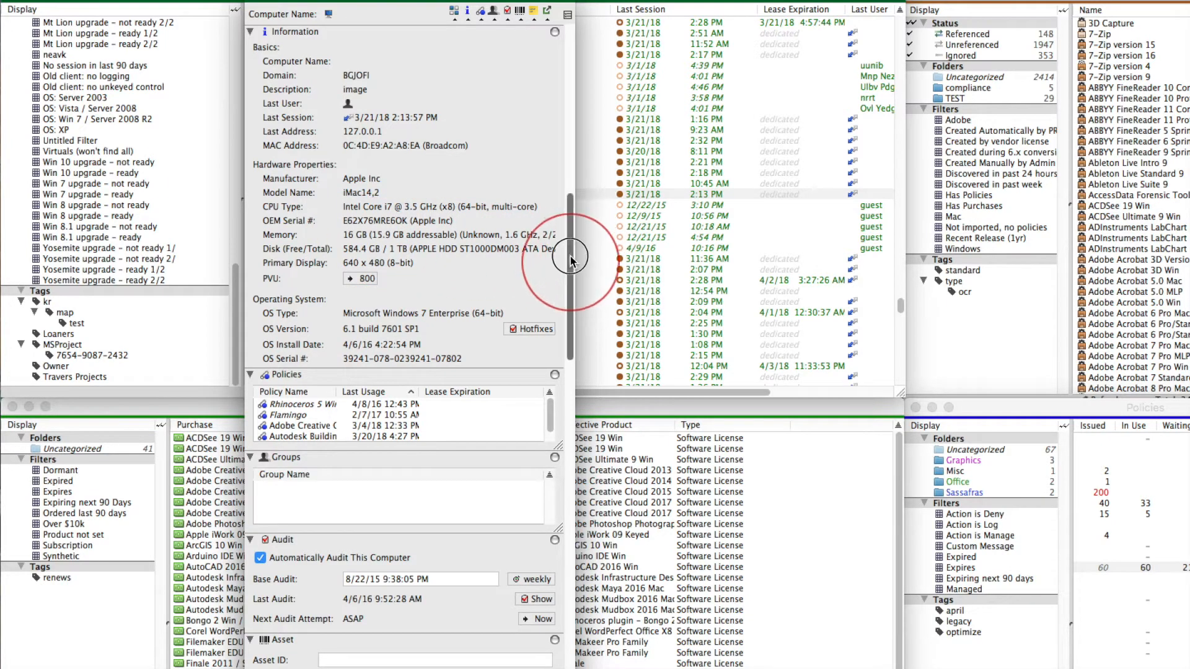
pyautogui.scroll(-5, 566, 267)
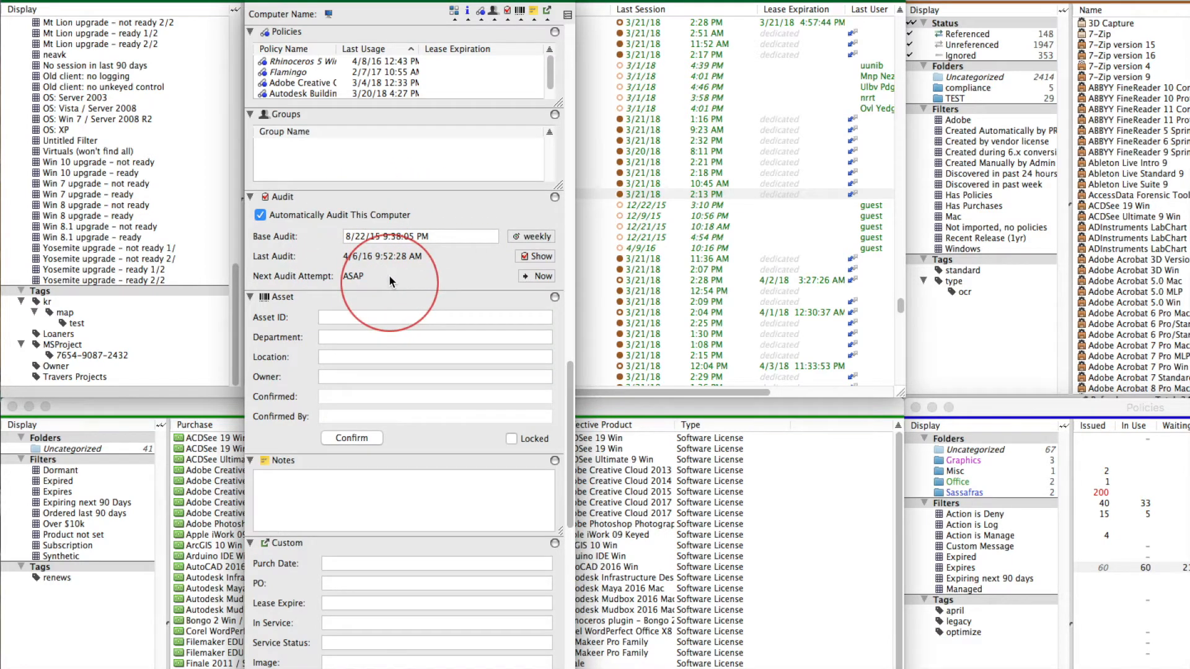
pyautogui.moveTo(571, 374); pyautogui.dragTo(582, 567)
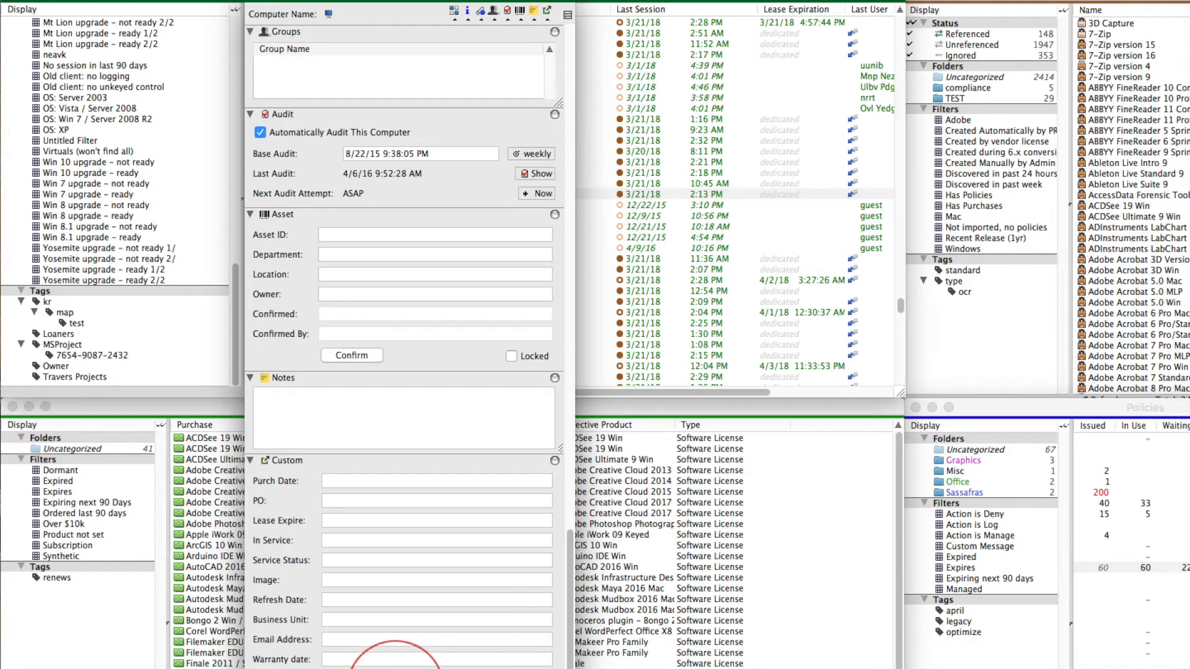
# Review the ten custom column labels, accept them as they are, and activate the Purch Date field.
pyautogui.click(393, 668)
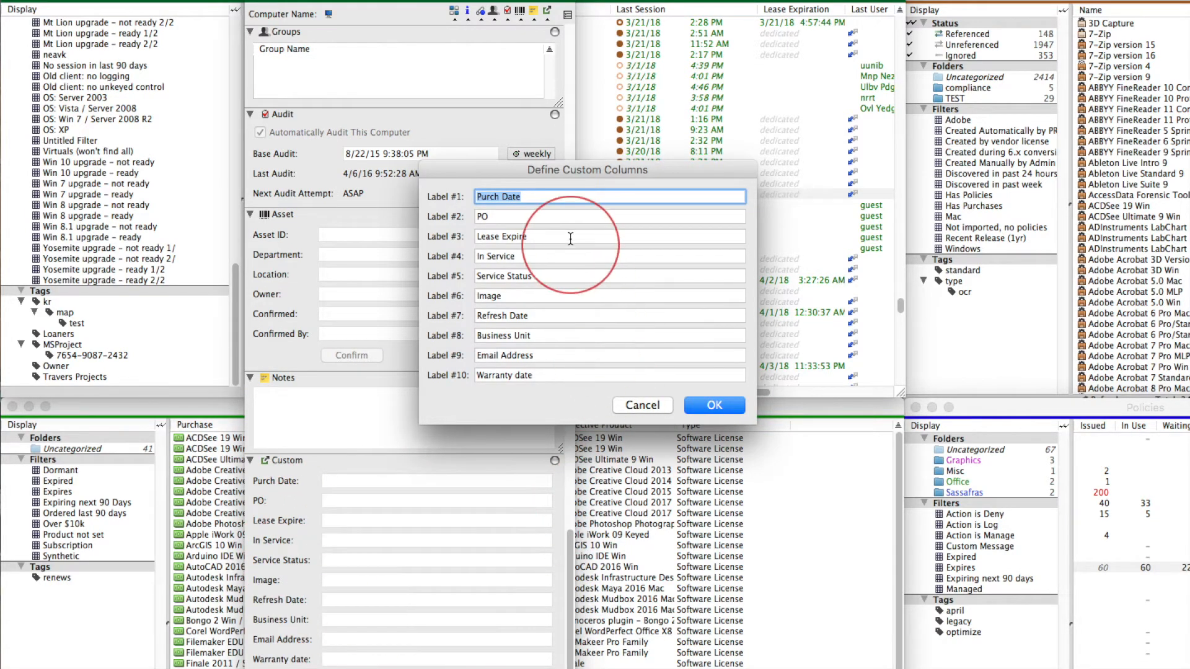
pyautogui.click(504, 195)
pyautogui.click(714, 405)
pyautogui.click(361, 482)
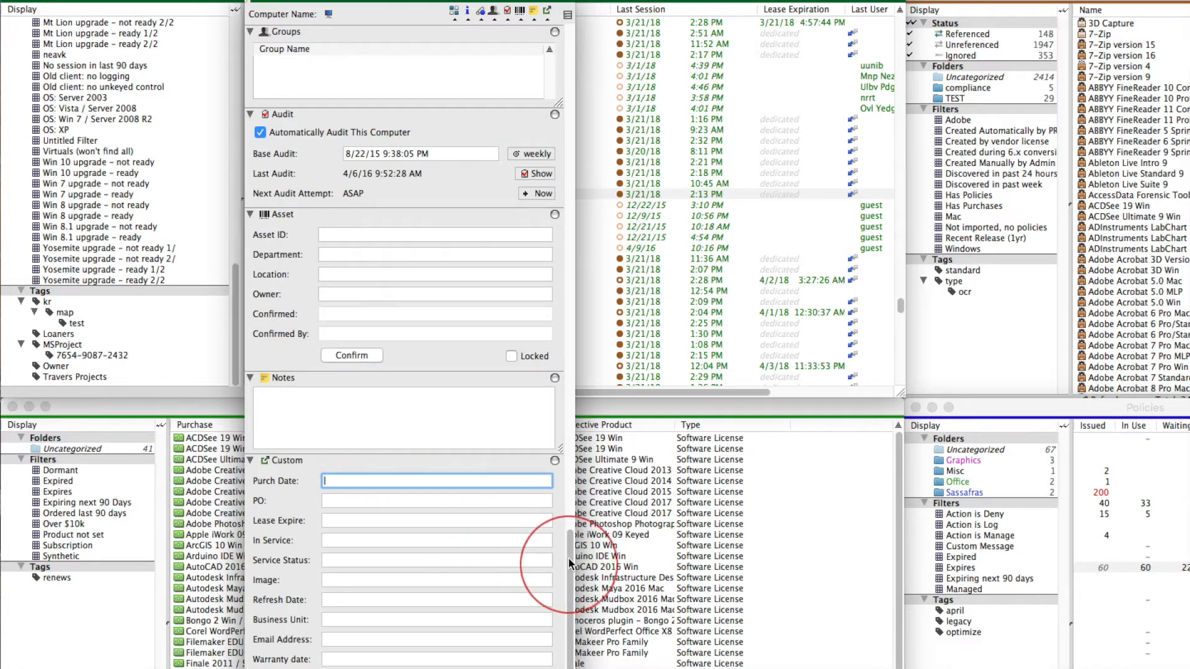
# Hide the Notes section in the computer's details.
pyautogui.moveTo(568, 561); pyautogui.dragTo(607, 191)
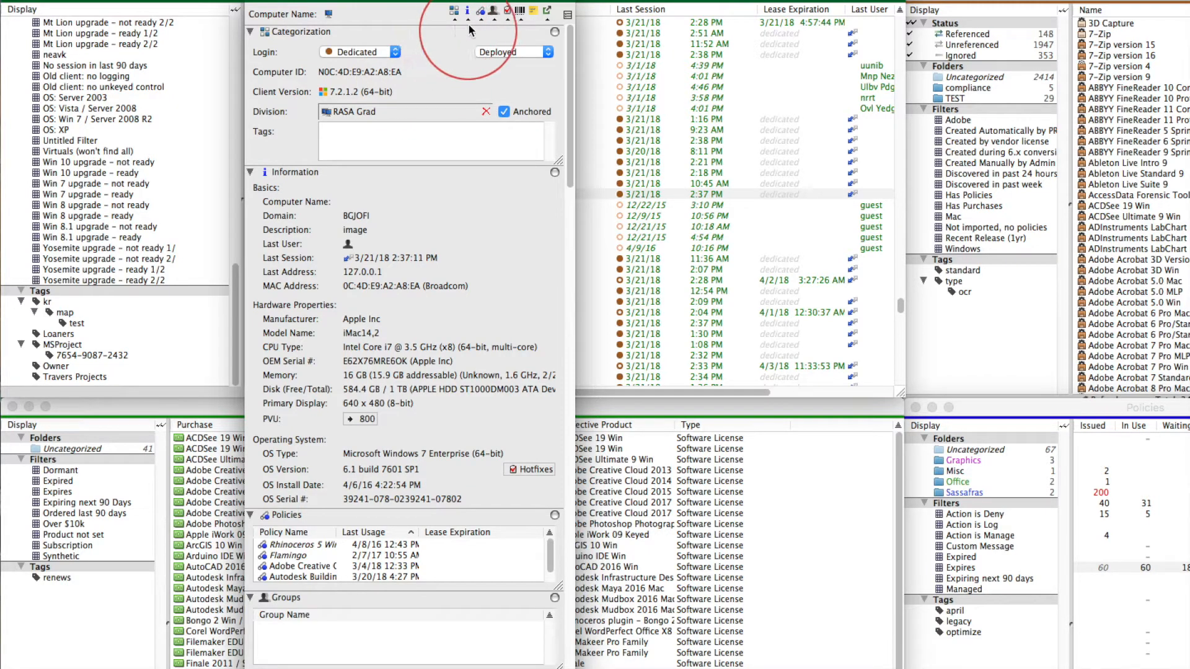
pyautogui.click(529, 19)
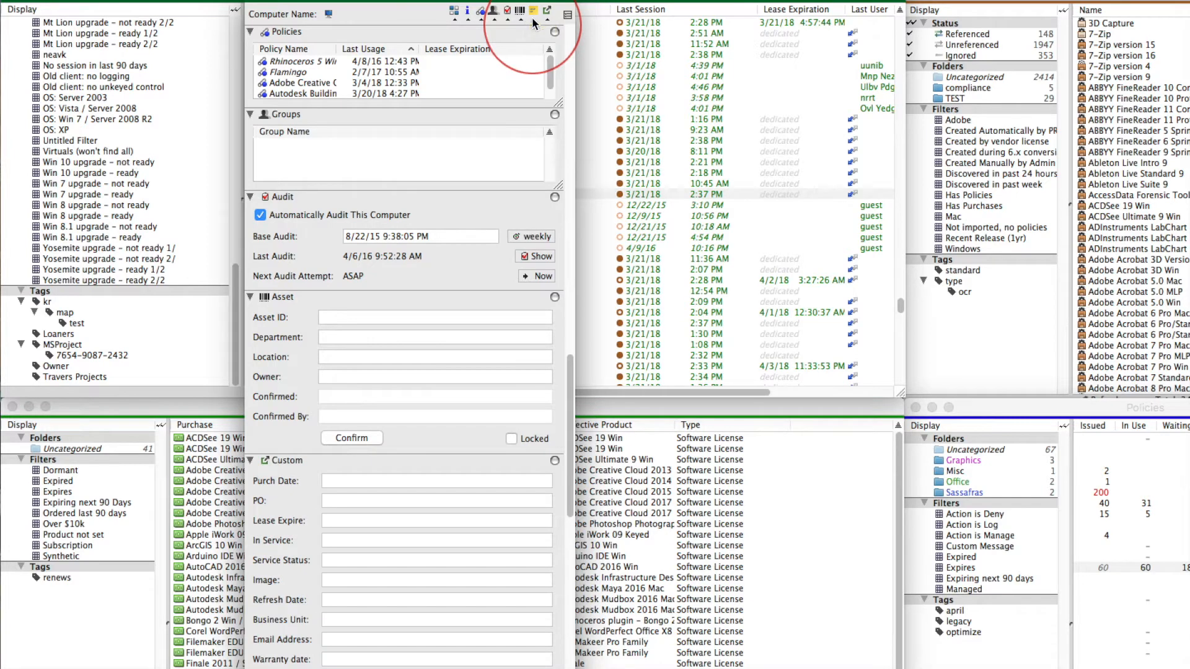
# Toggle the Policies, Groups and Asset sections off and back on, and close the computer's details.
pyautogui.click(481, 18)
pyautogui.click(480, 18)
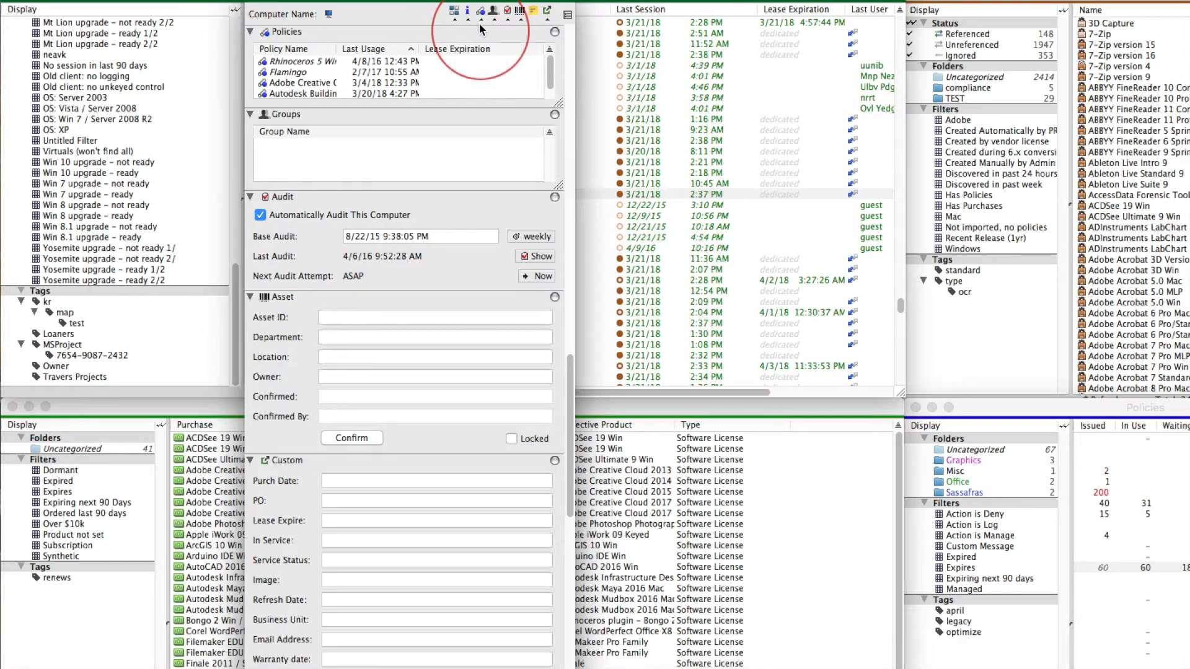
pyautogui.click(482, 19)
pyautogui.click(481, 20)
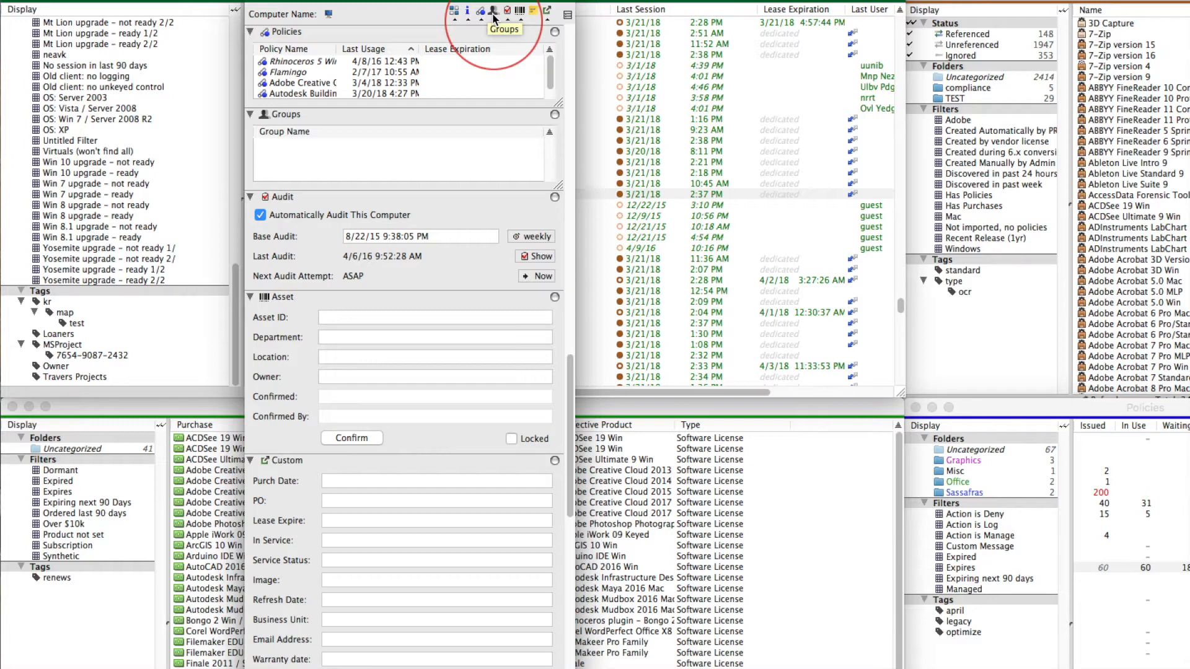
pyautogui.click(494, 18)
pyautogui.click(494, 19)
pyautogui.click(519, 17)
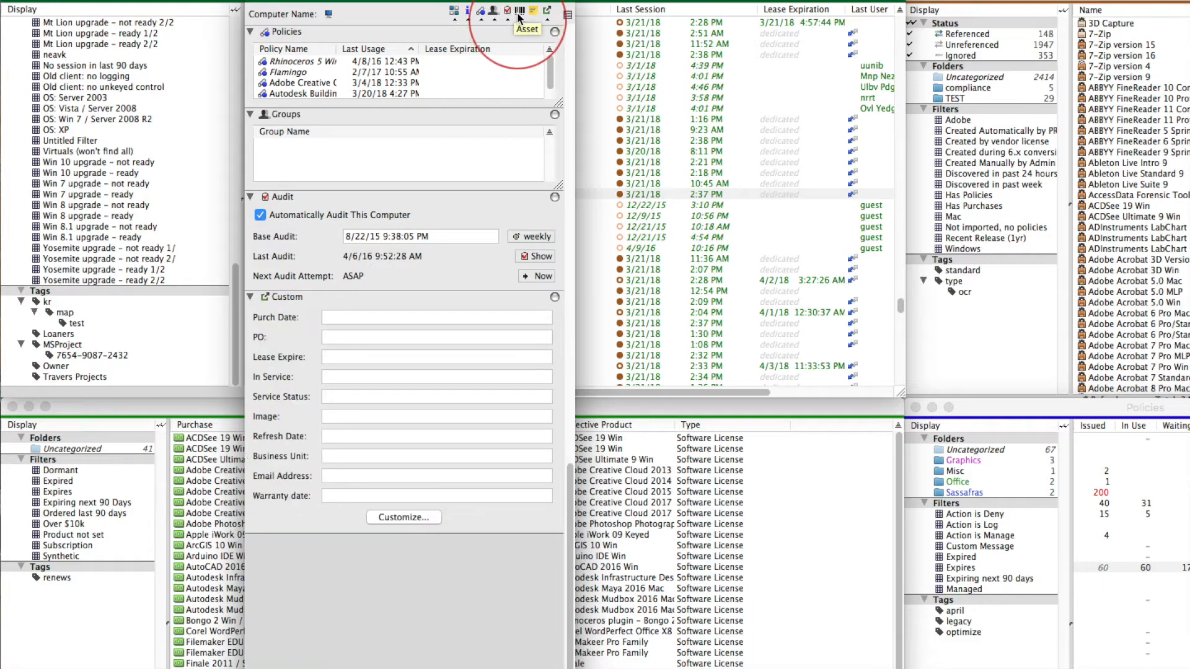
pyautogui.click(520, 17)
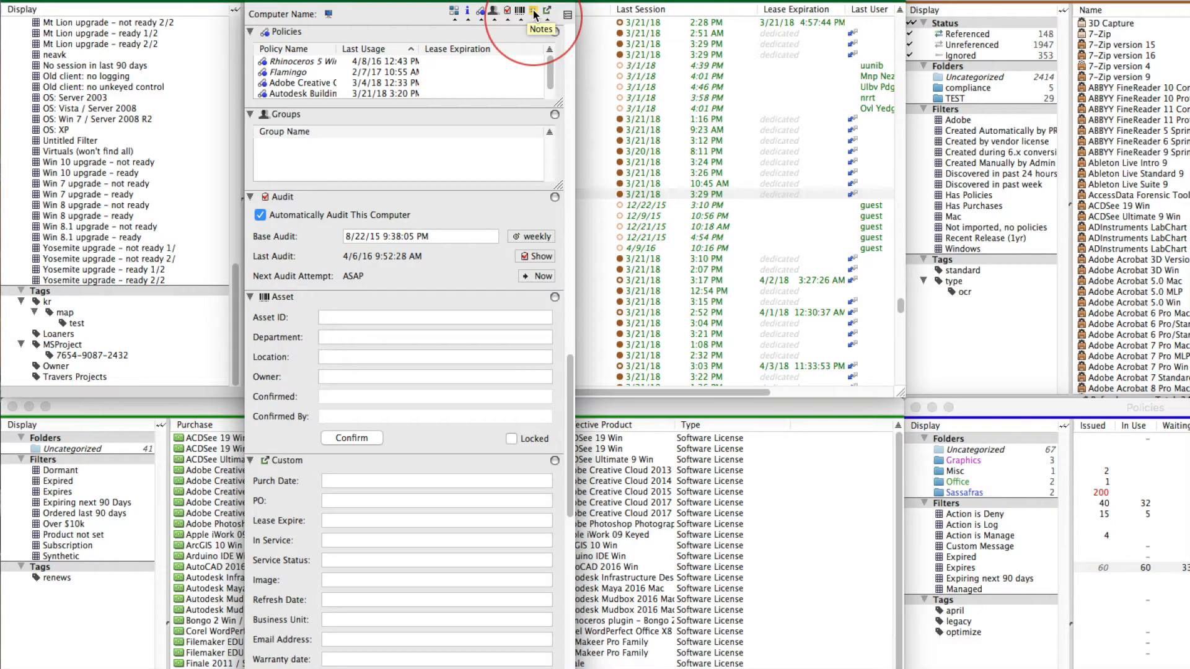
pyautogui.click(260, 1)
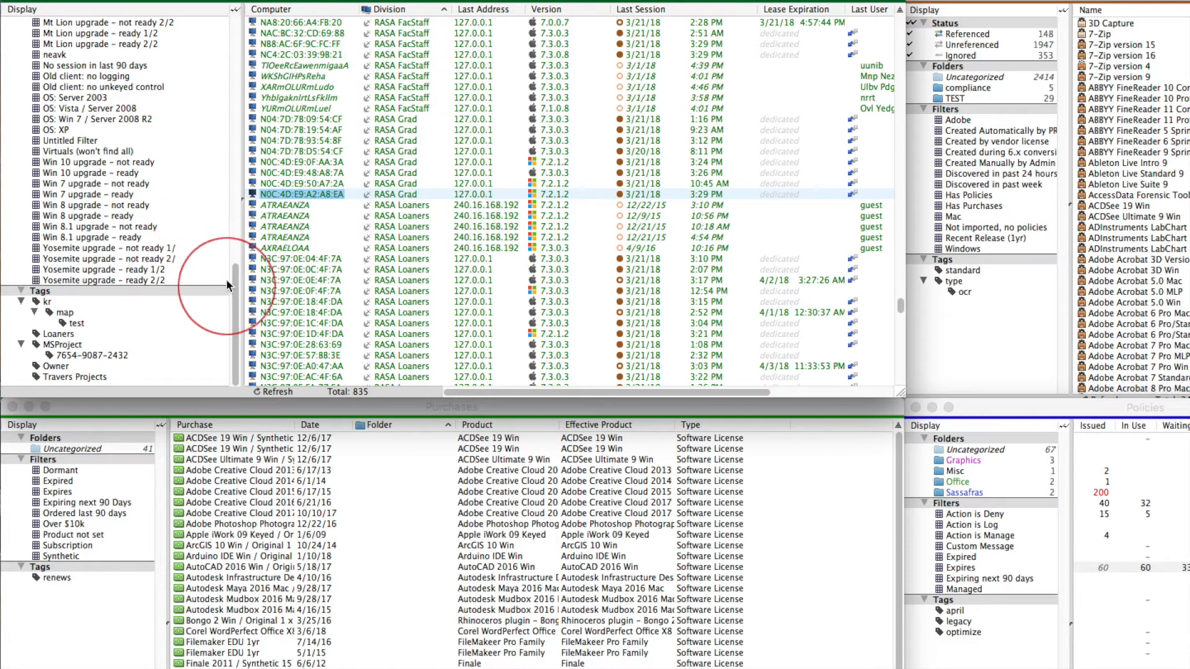
# Toggle the Dedicated login filter off and back on for the computers list.
pyautogui.moveTo(235, 286); pyautogui.dragTo(243, 34)
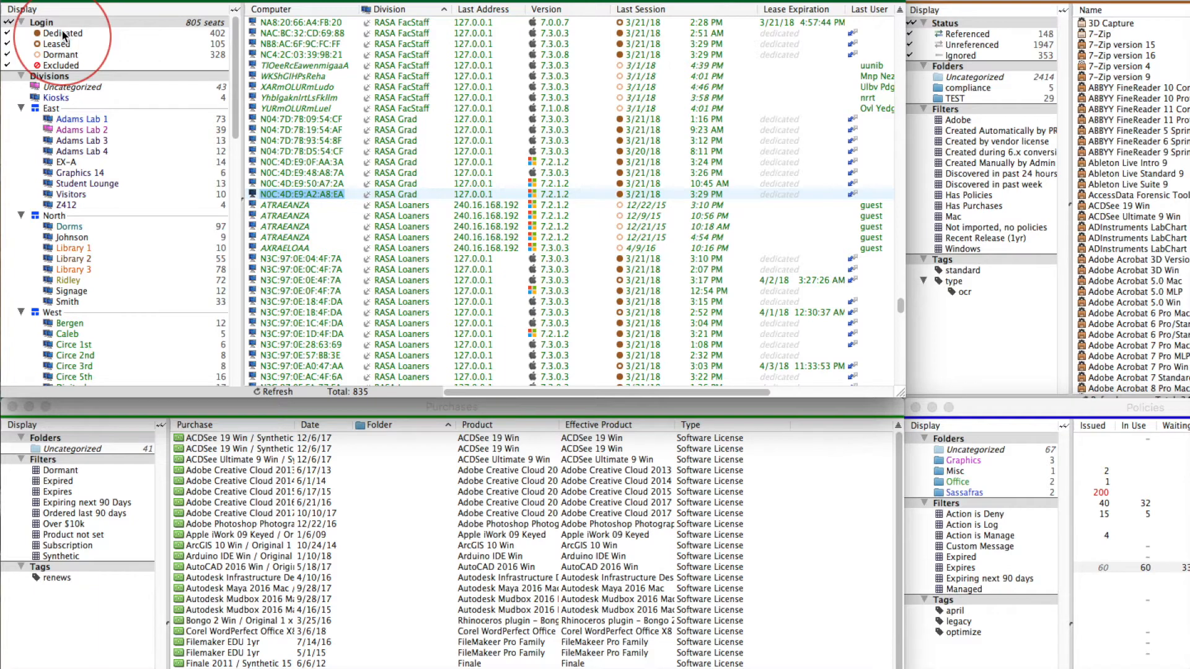
pyautogui.click(6, 33)
pyautogui.click(6, 33)
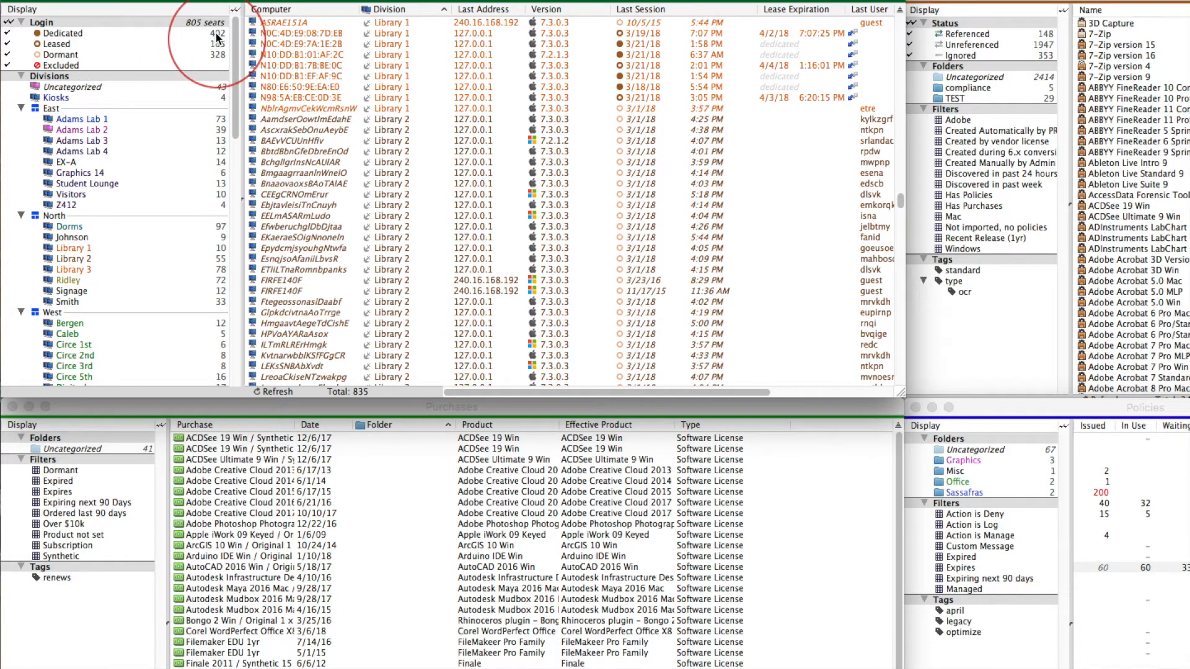
# Select the third listed Library 1 computer, and highlight the Leased and Dormant login categories for comparison.
pyautogui.click(279, 45)
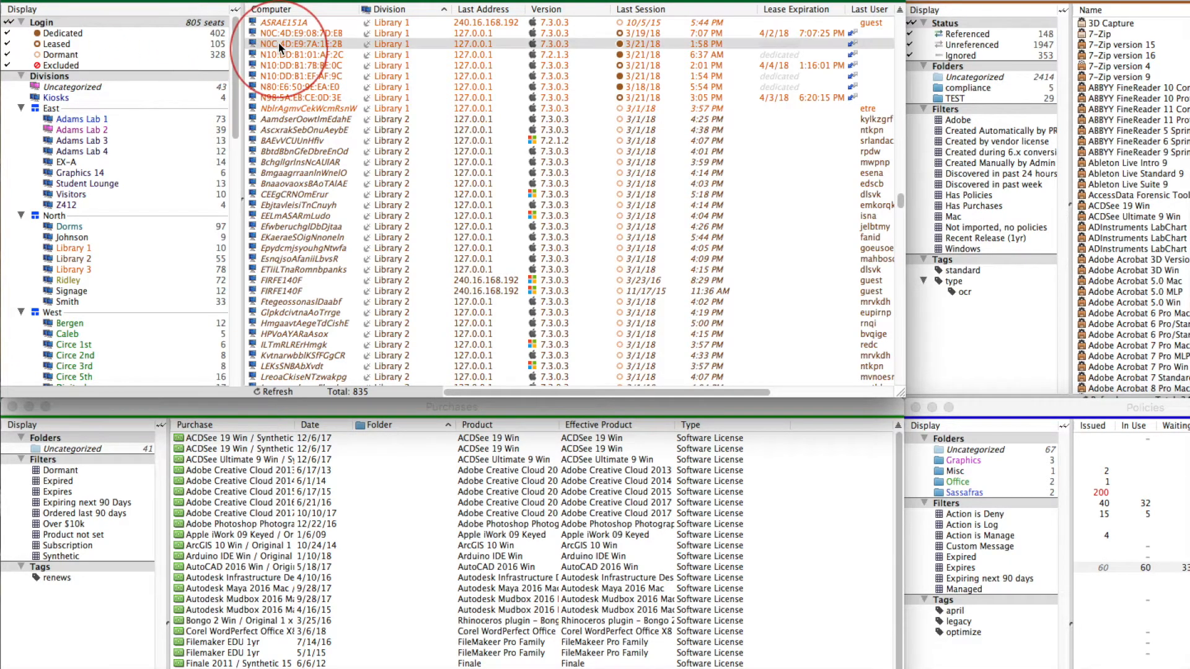
pyautogui.moveTo(277, 42)
pyautogui.mouseDown()
pyautogui.moveTo(79, 39)
pyautogui.moveTo(58, 49)
pyautogui.moveTo(287, 44)
pyautogui.mouseUp()
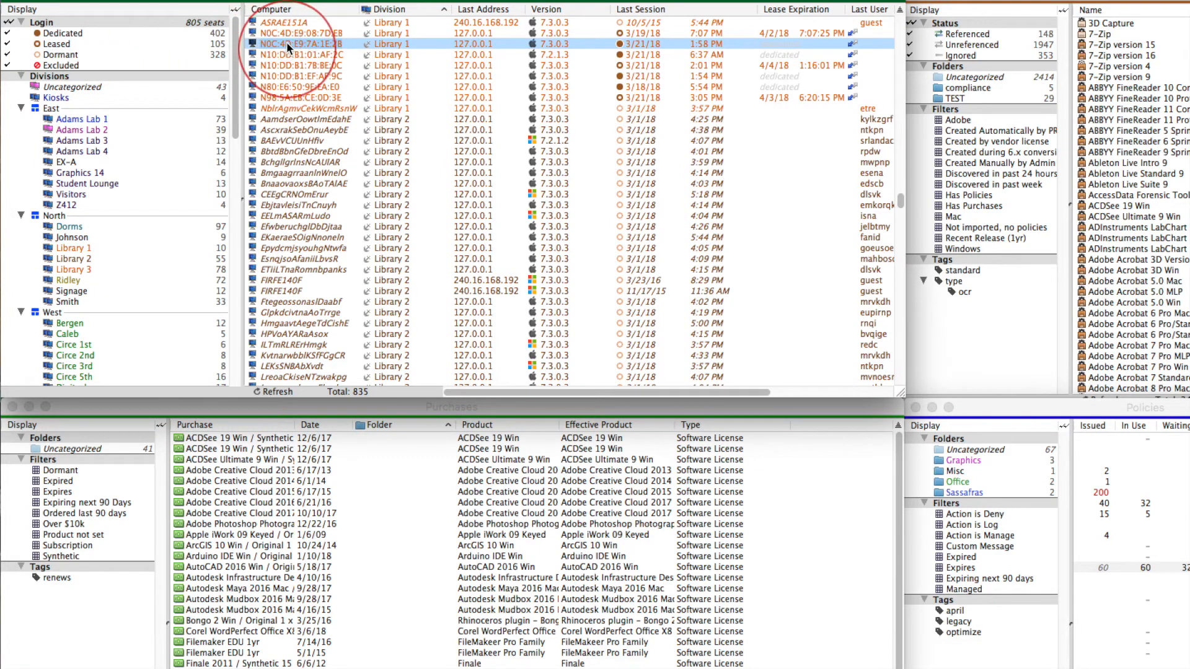
pyautogui.click(55, 46)
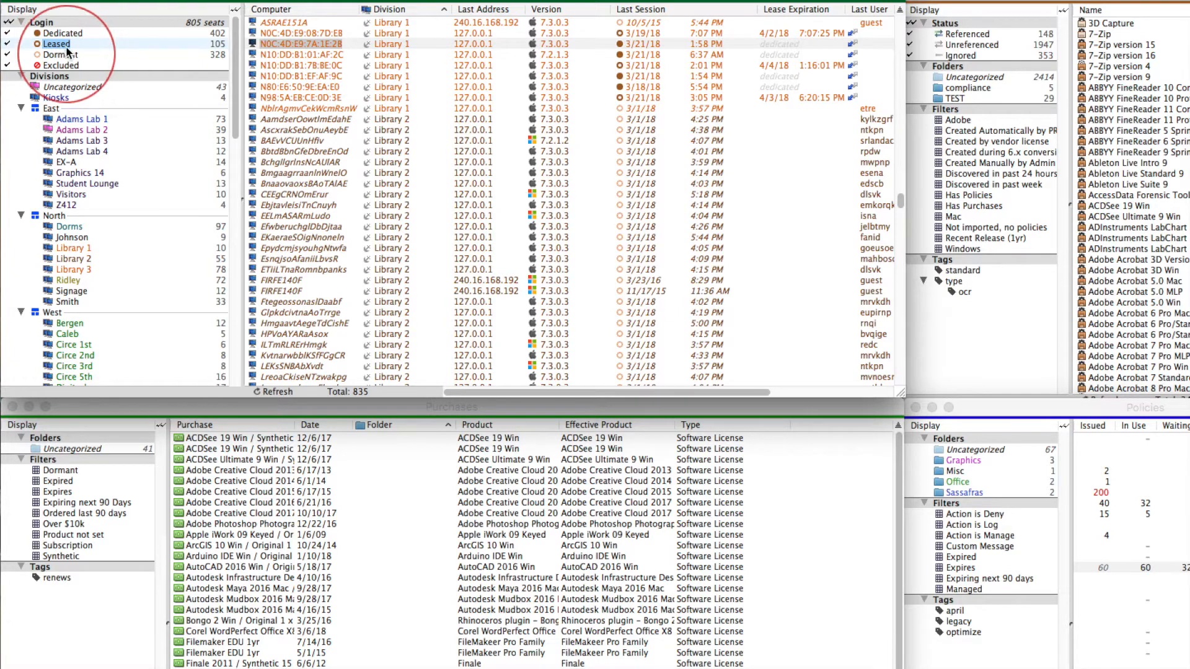
pyautogui.click(51, 55)
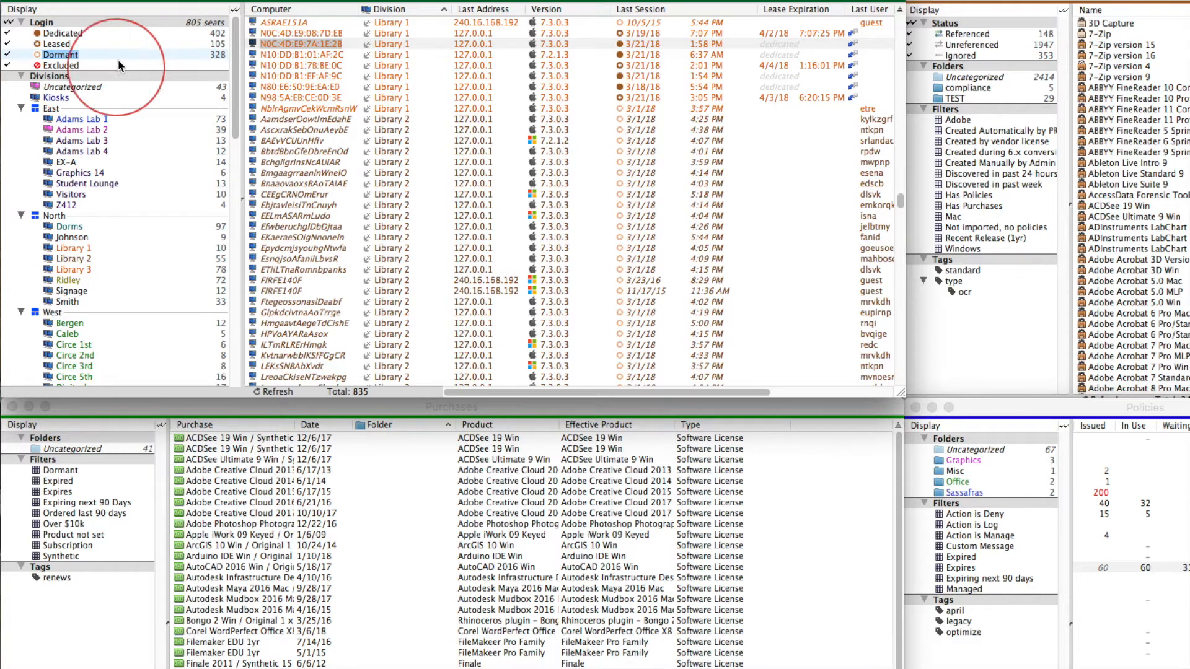
# Examine the report categories and the available Usage reports, and close the report list without running any.
pyautogui.click(274, 0)
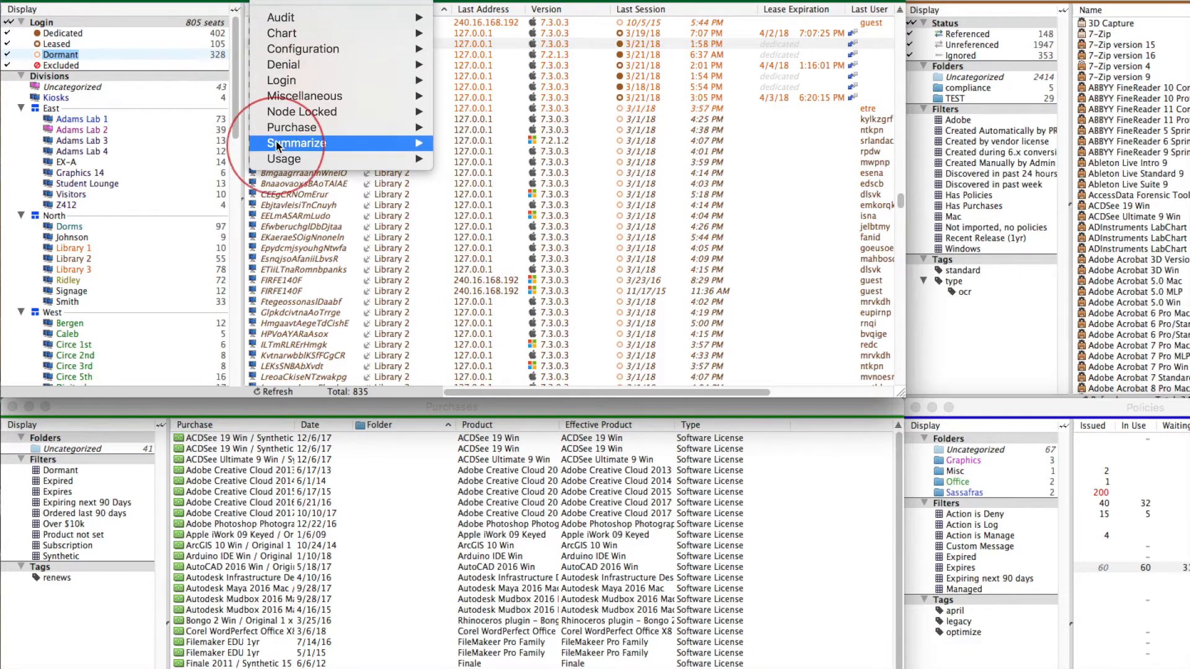
pyautogui.moveTo(286, 160)
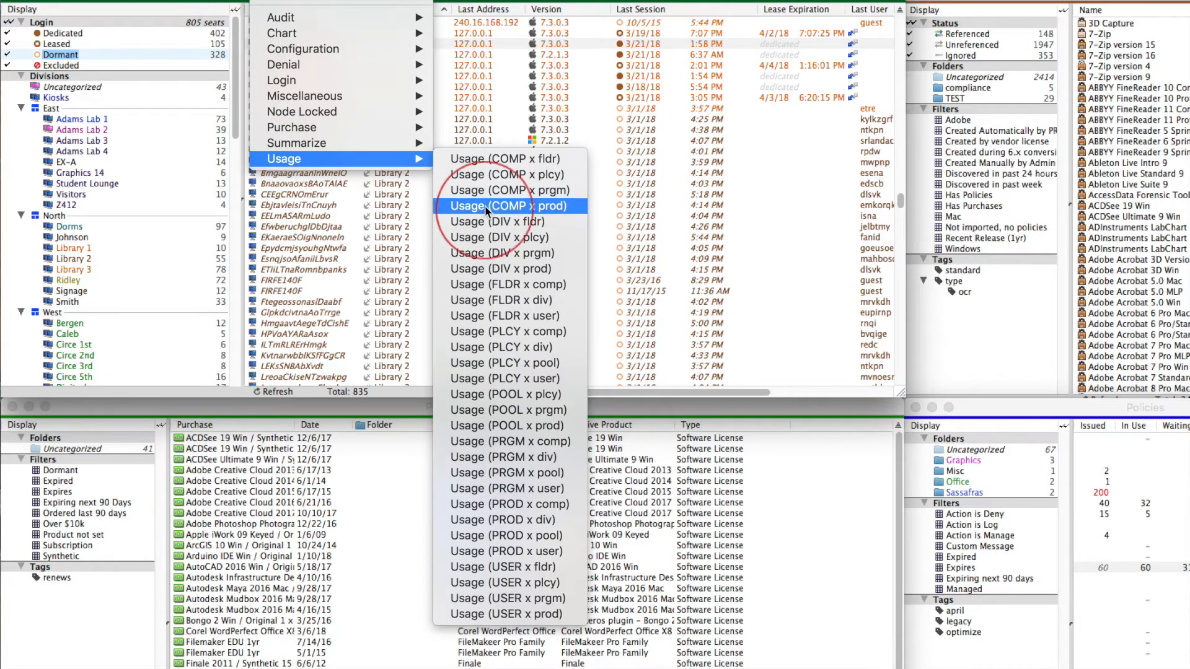
pyautogui.moveTo(334, 18)
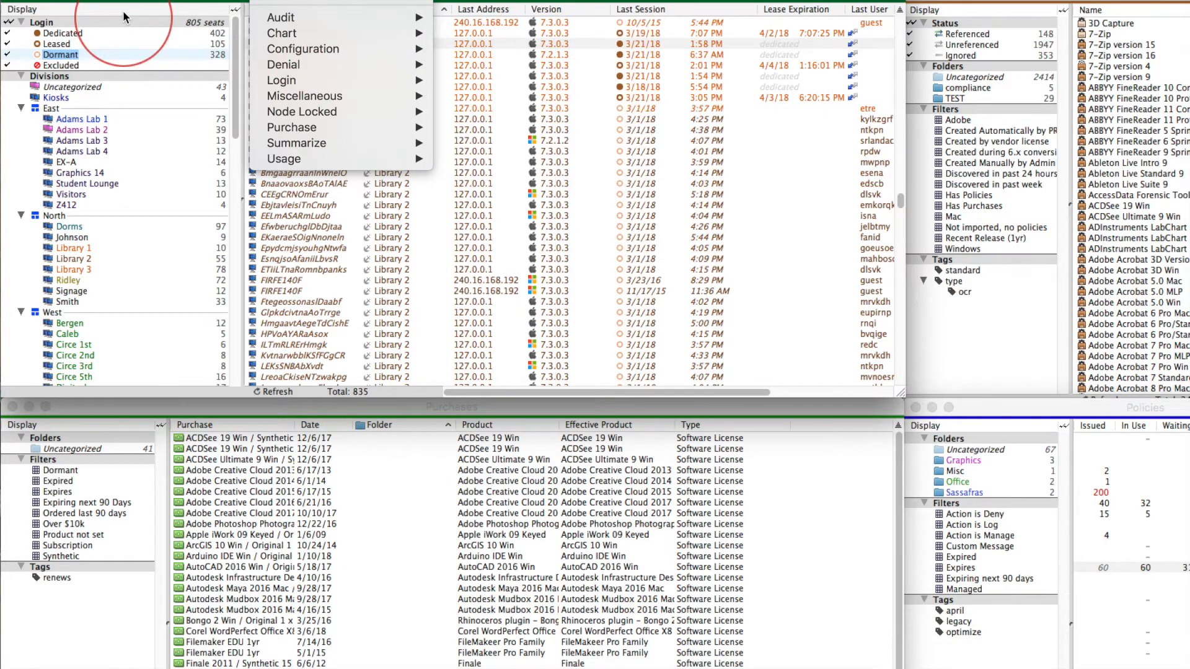
pyautogui.click(123, 10)
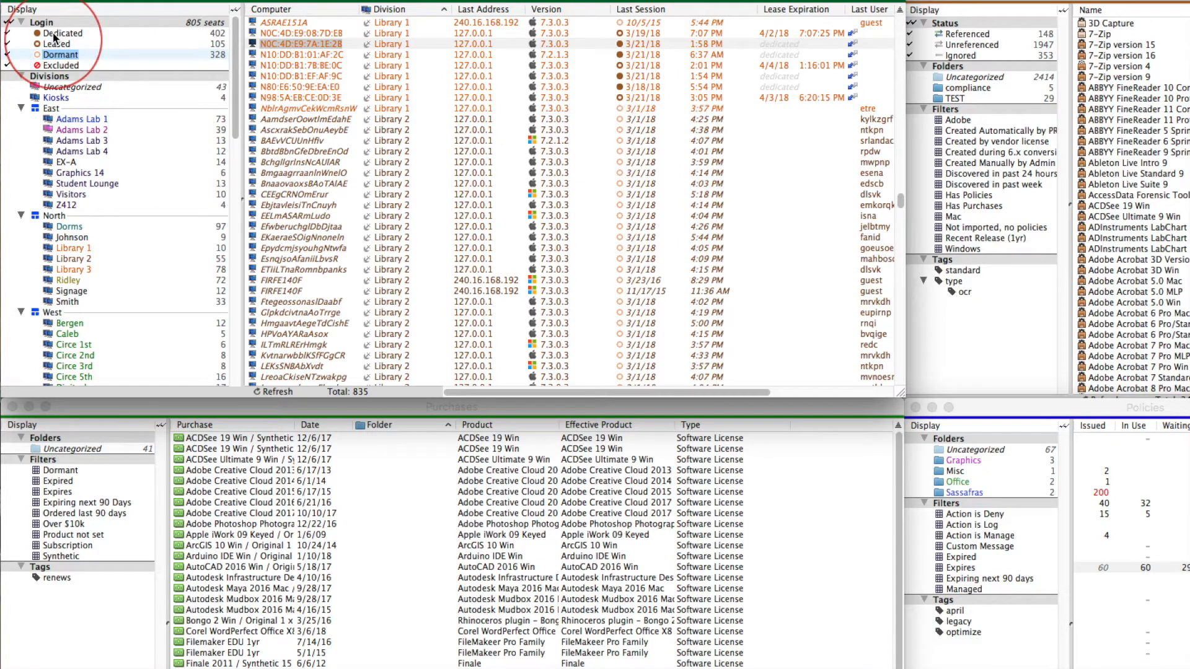
# Highlight the Excluded login category, collapse and re-expand the East section, and review the divisions and filters lists.
pyautogui.click(60, 65)
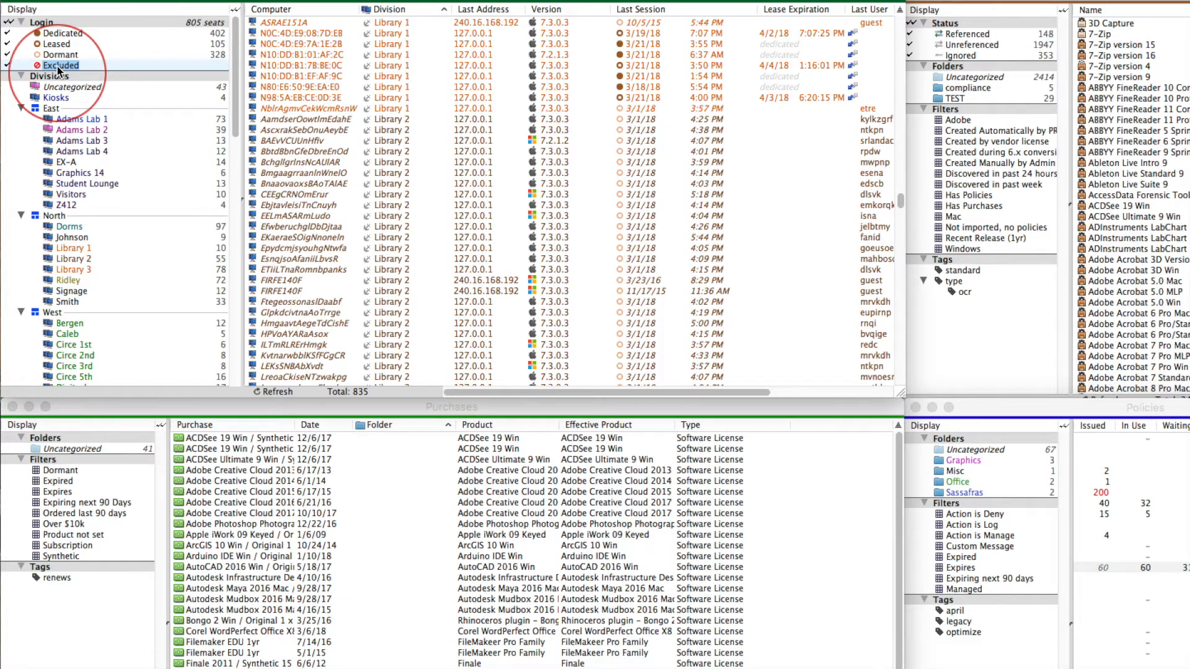
pyautogui.moveTo(236, 91); pyautogui.dragTo(234, 109)
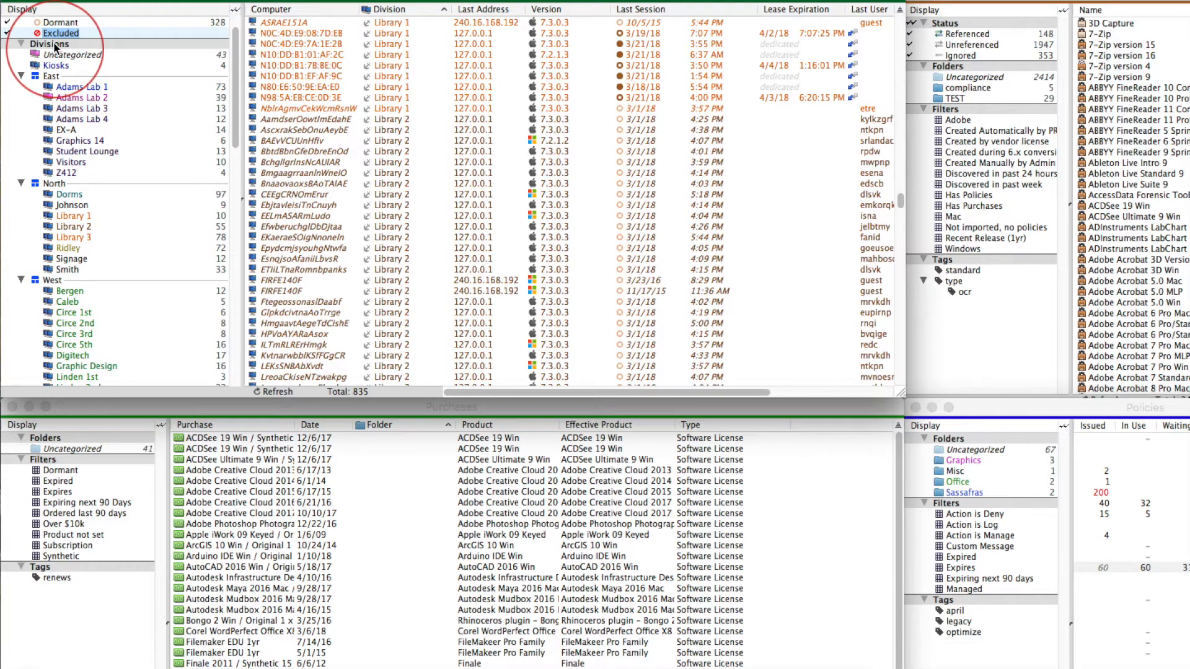
pyautogui.click(21, 76)
pyautogui.click(21, 76)
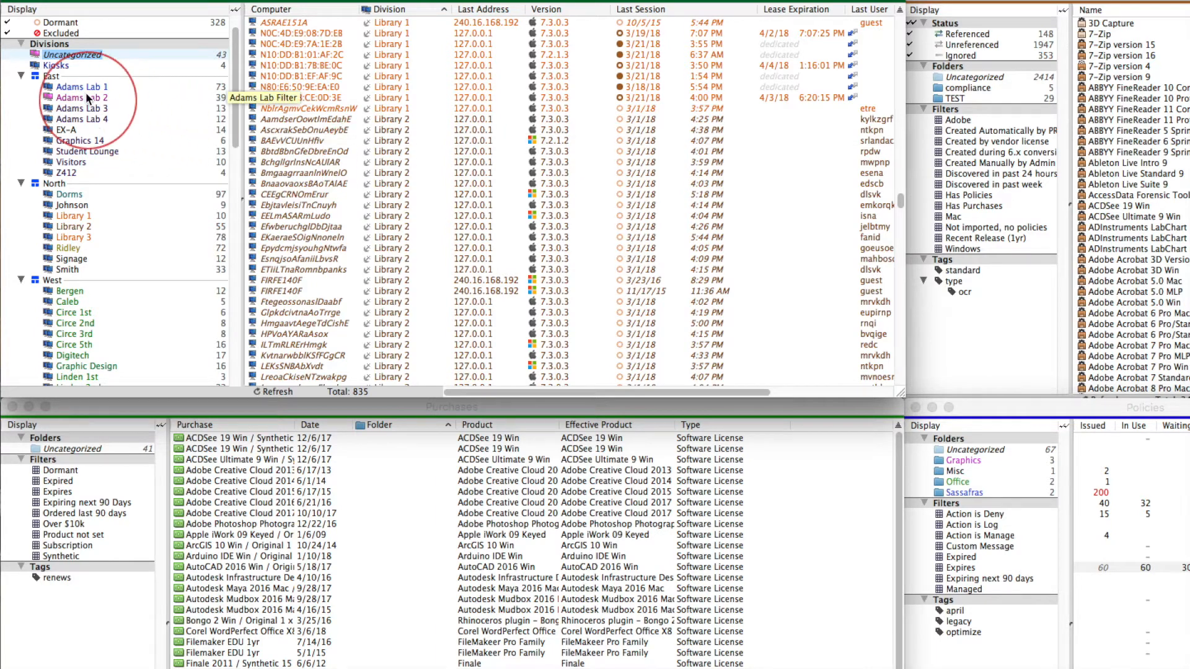
pyautogui.scroll(-10, 213, 155)
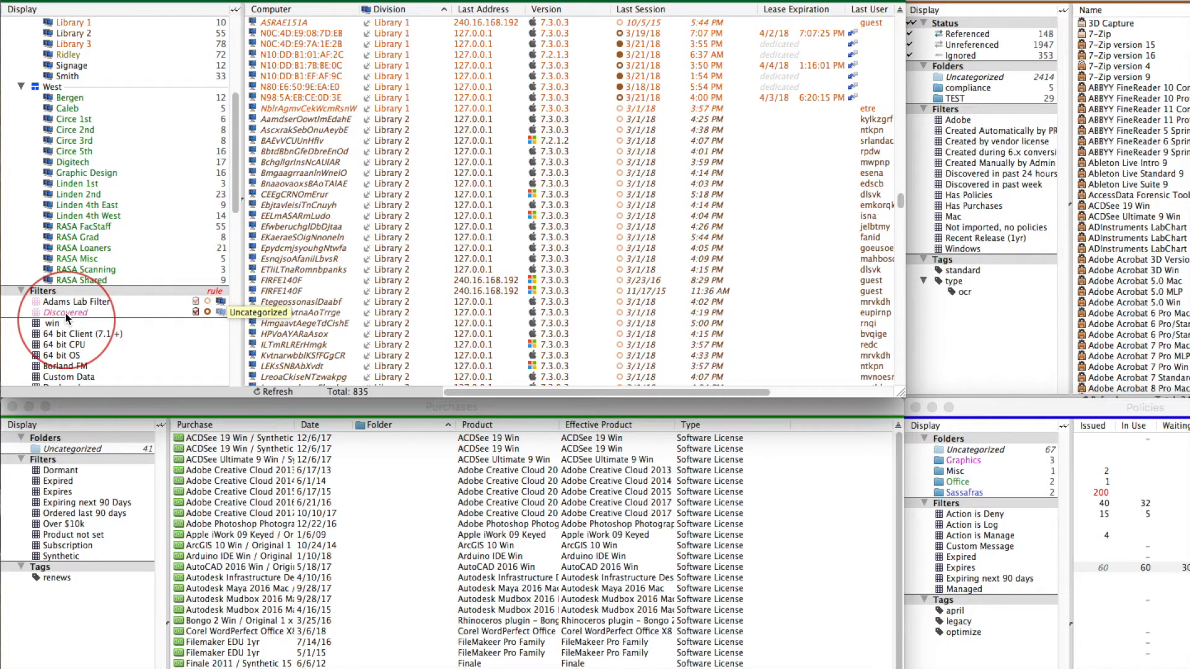
pyautogui.moveTo(234, 194); pyautogui.dragTo(246, 119)
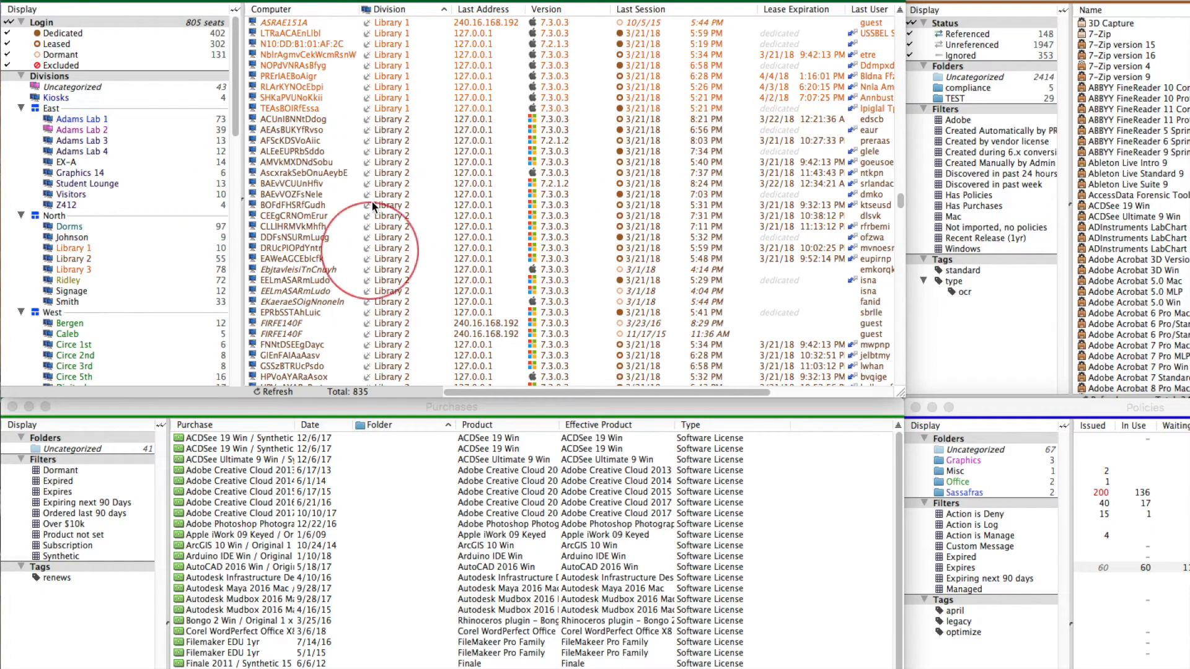
# Show only the Adams Lab 3 computers, and unanchor AARAE003A, AARAE012A and AARAE023A from their division.
pyautogui.click(26, 142)
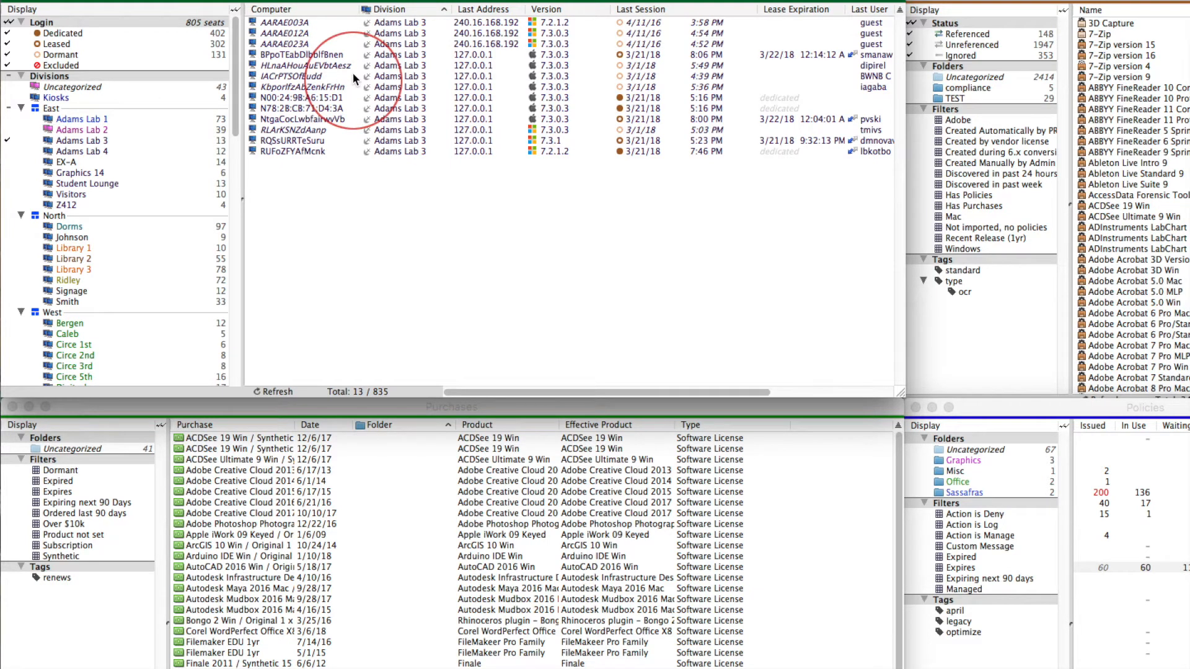
pyautogui.click(303, 24)
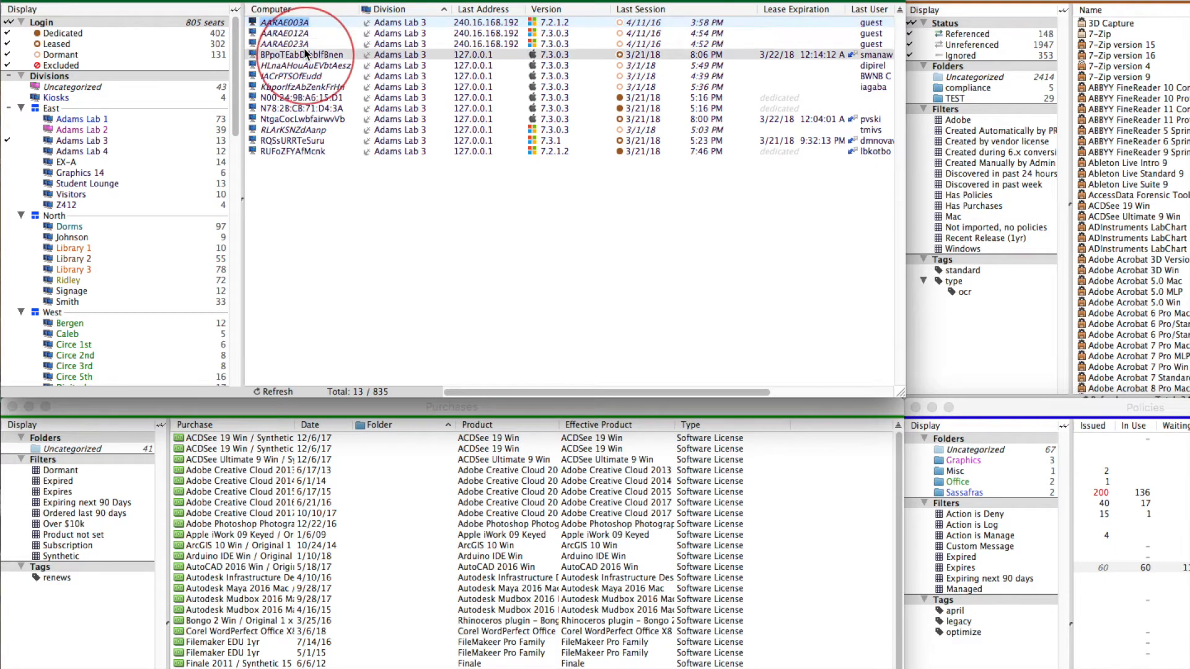
pyautogui.keyDown('shift'); pyautogui.click(304, 45); pyautogui.keyUp('shift')
pyautogui.rightClick(303, 46)
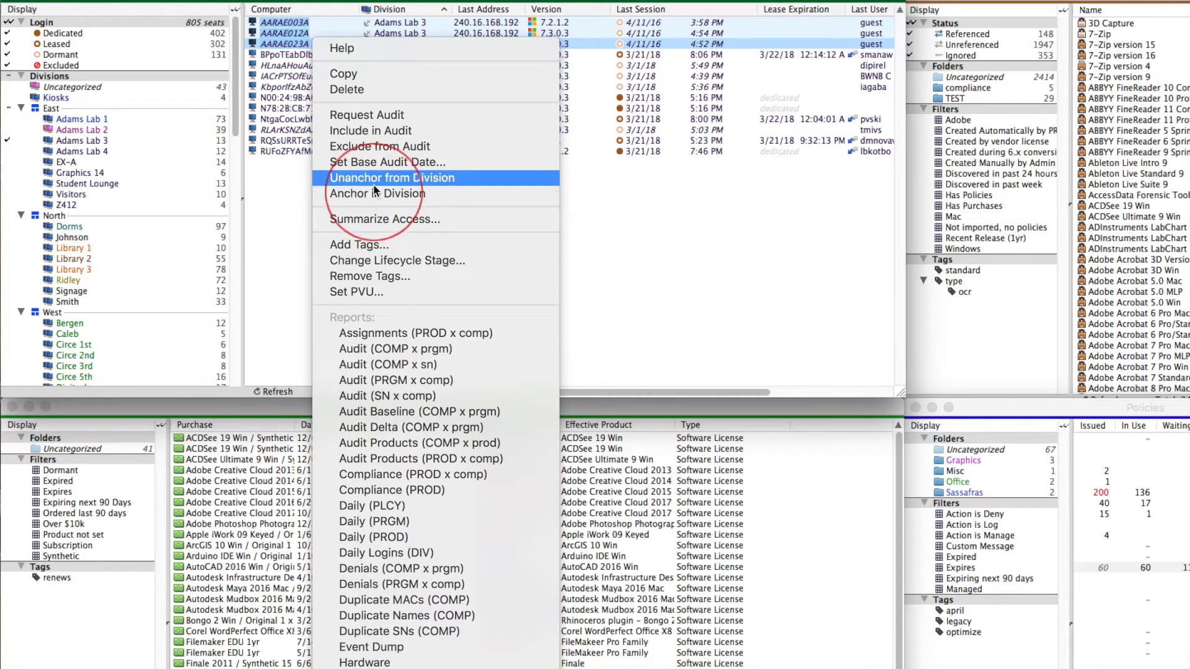
pyautogui.click(410, 178)
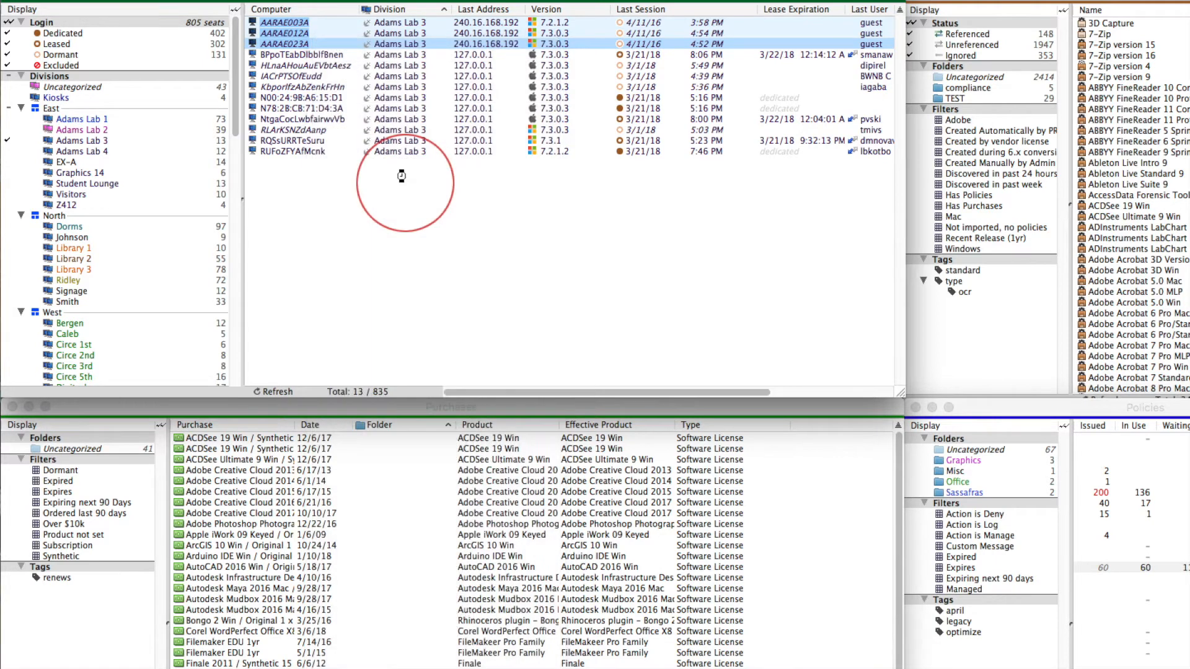
pyautogui.click(282, 273)
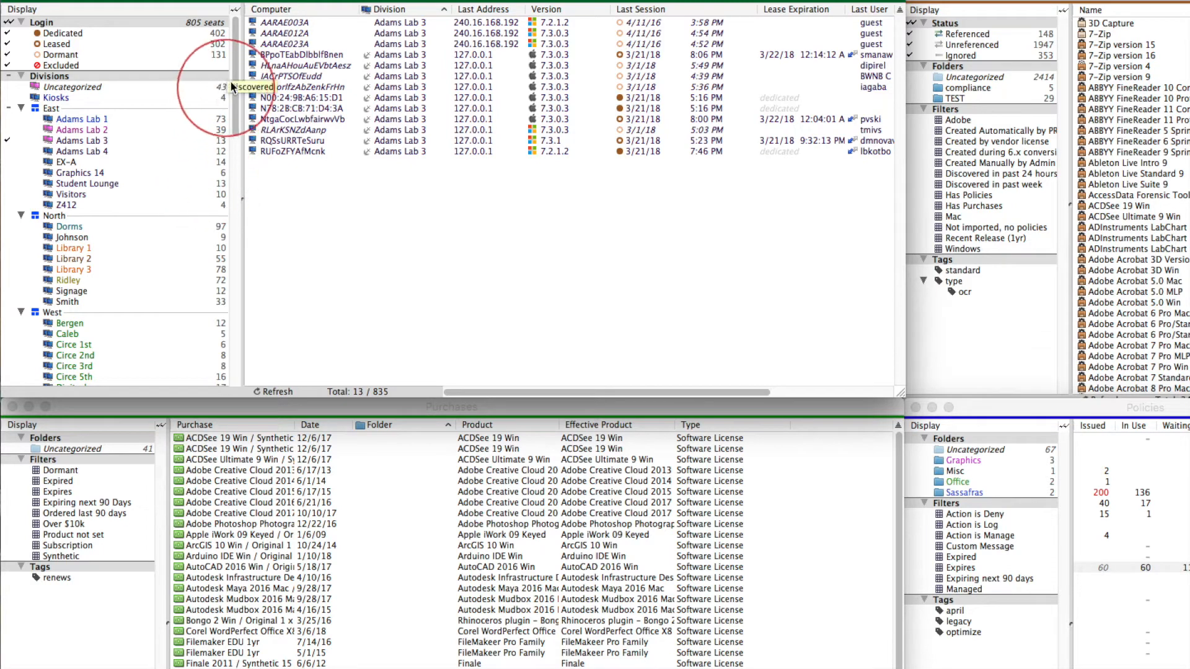
# Create a new computer filter named "Adams Lab 3 Filter".
pyautogui.moveTo(237, 90); pyautogui.dragTo(205, 199)
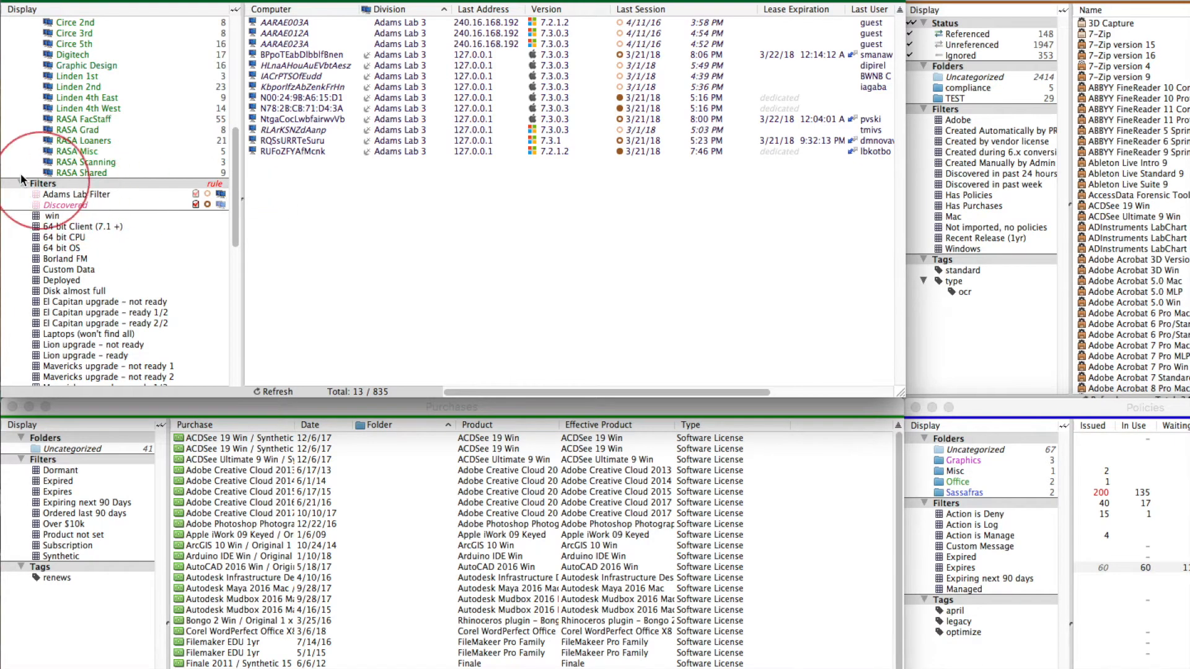
pyautogui.rightClick(139, 200)
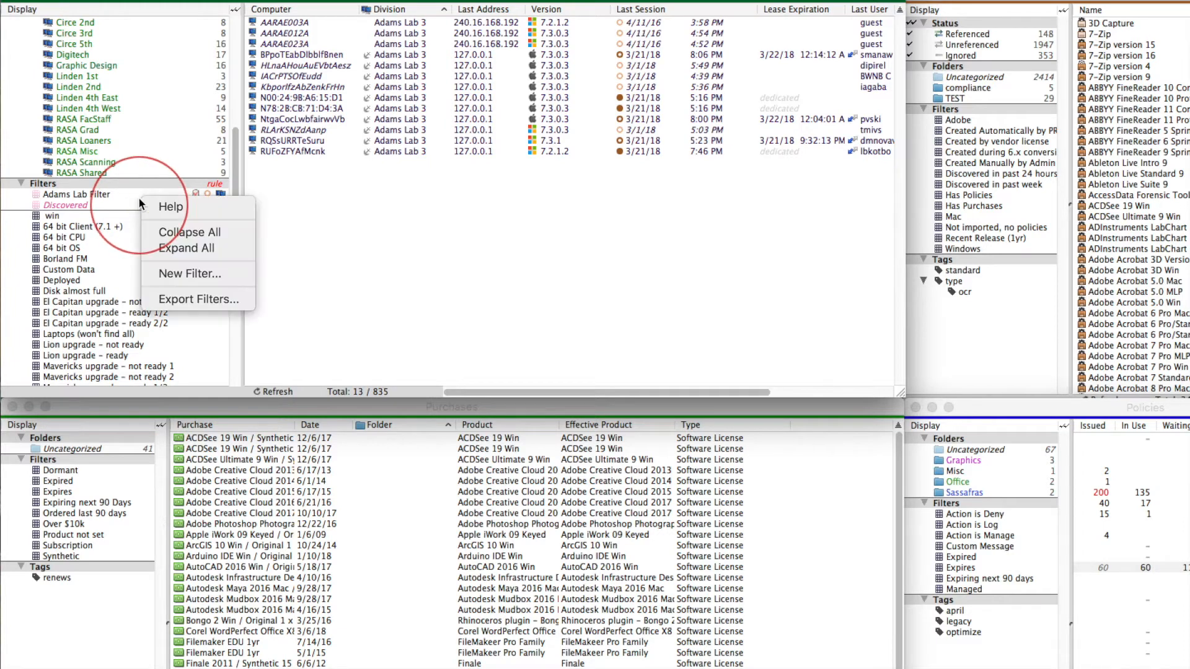
pyautogui.click(176, 273)
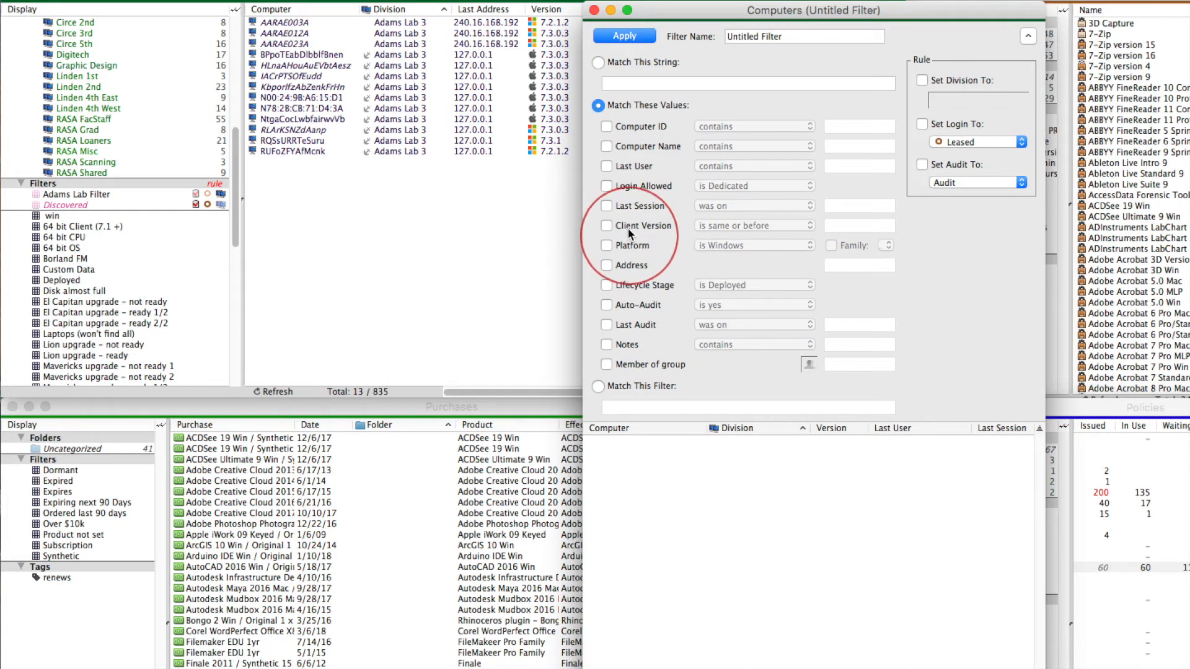
pyautogui.click(790, 38)
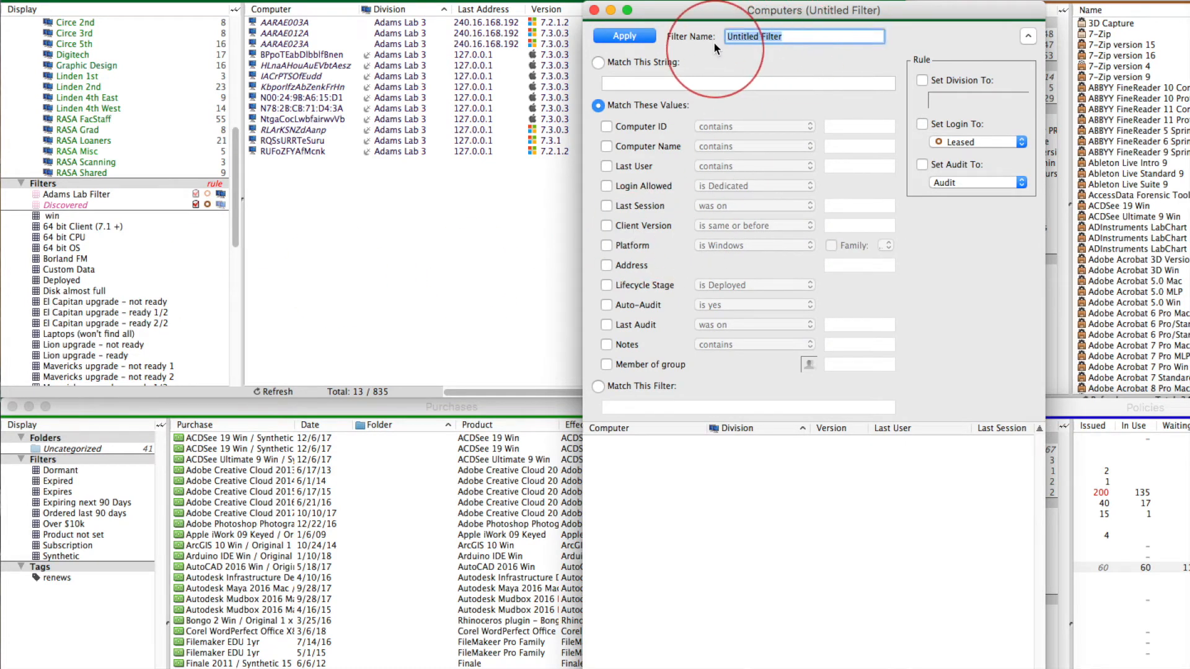
pyautogui.write('A')
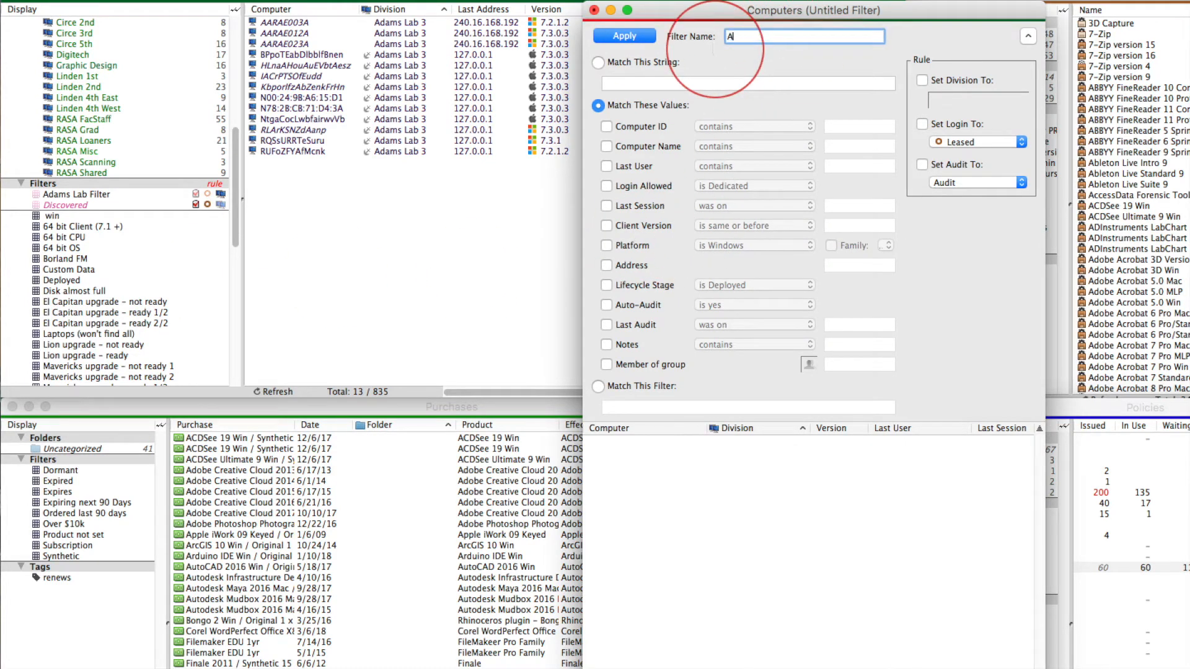
pyautogui.write('dams Lab 3 Filter')
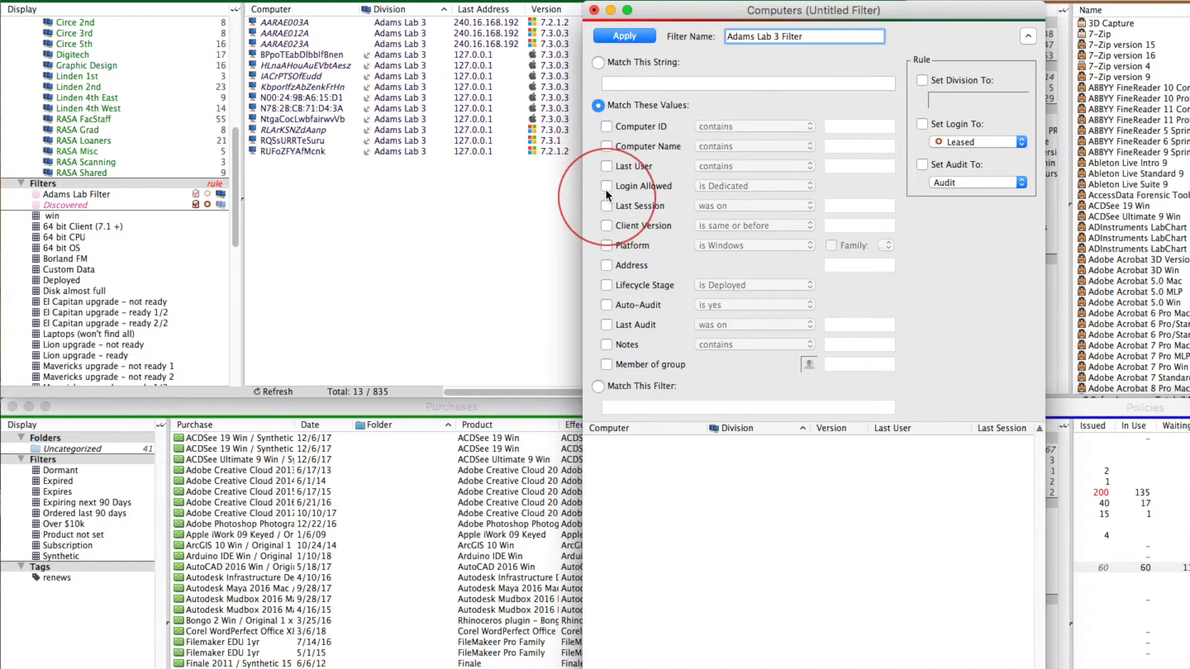
# Set the filter to match computers whose Computer Name begins with AARAE.
pyautogui.click(606, 146)
pyautogui.click(727, 143)
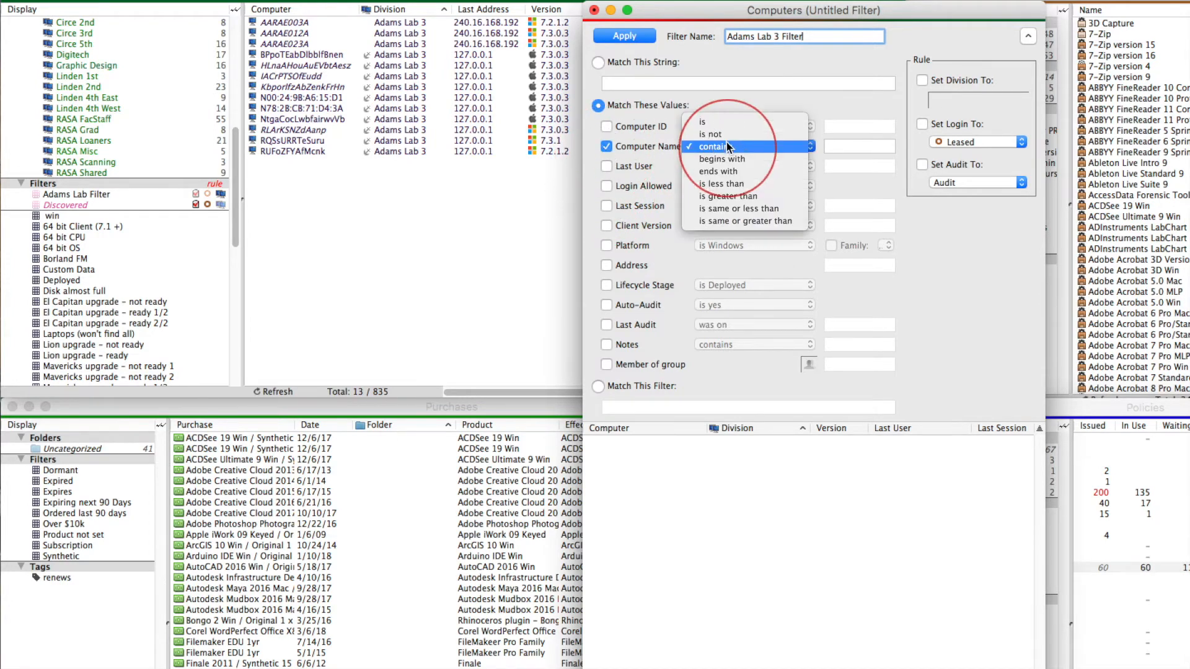
pyautogui.click(730, 159)
pyautogui.click(836, 147)
pyautogui.write('AARAE')
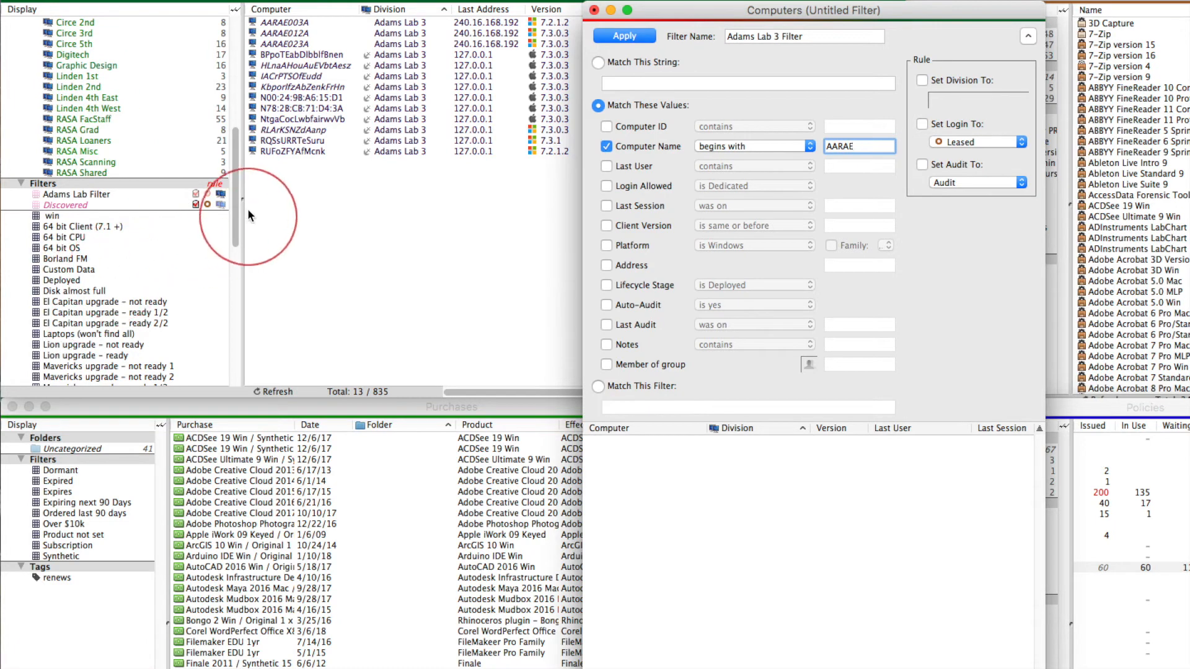
# Add a rule to the filter that sets the division to Adams Lab 3.
pyautogui.click(231, 151)
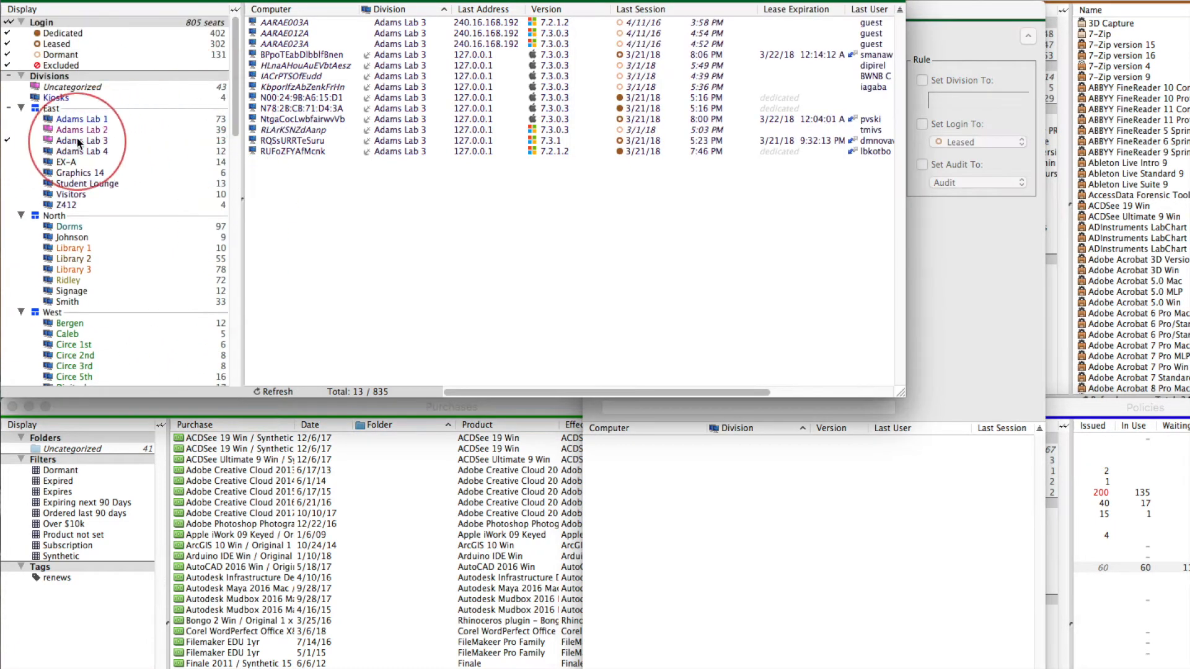
pyautogui.moveTo(71, 141); pyautogui.dragTo(954, 97)
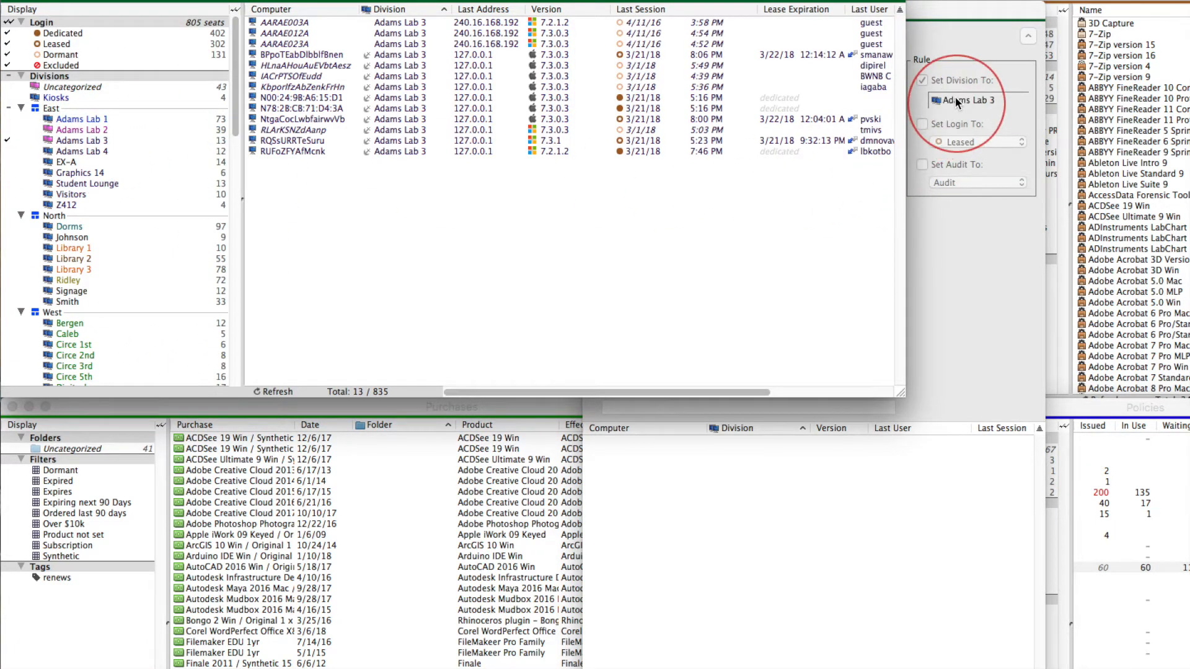
pyautogui.click(981, 221)
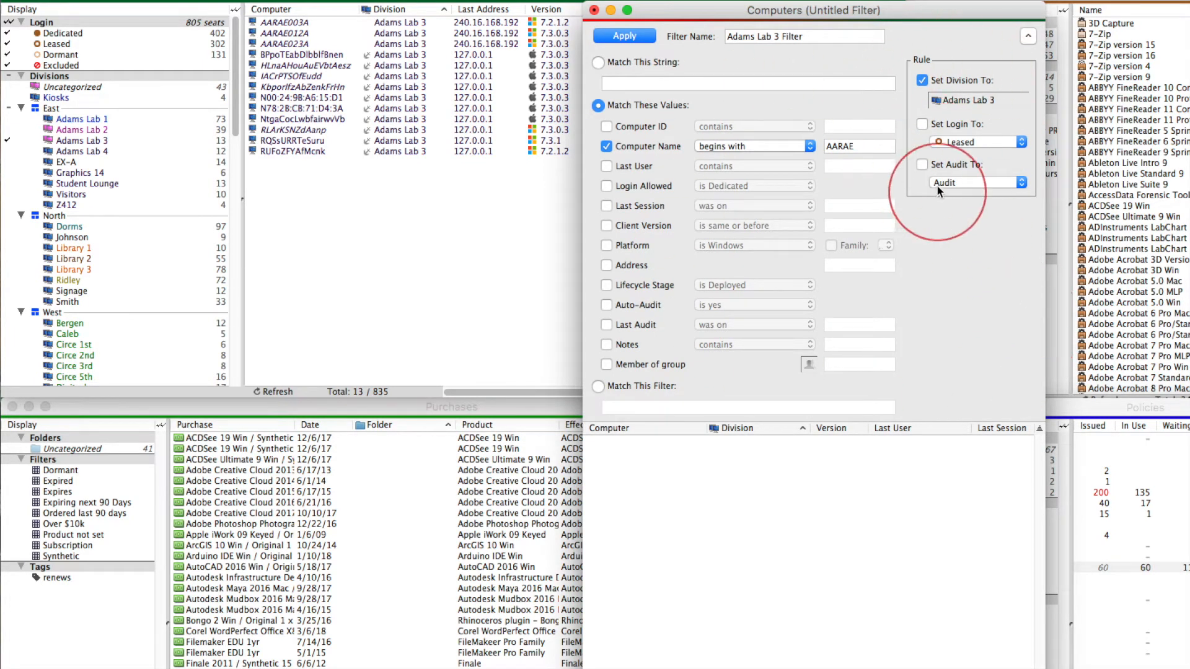
# Apply the Adams Lab 3 Filter, review the matching computers, and close the filter window.
pyautogui.click(629, 35)
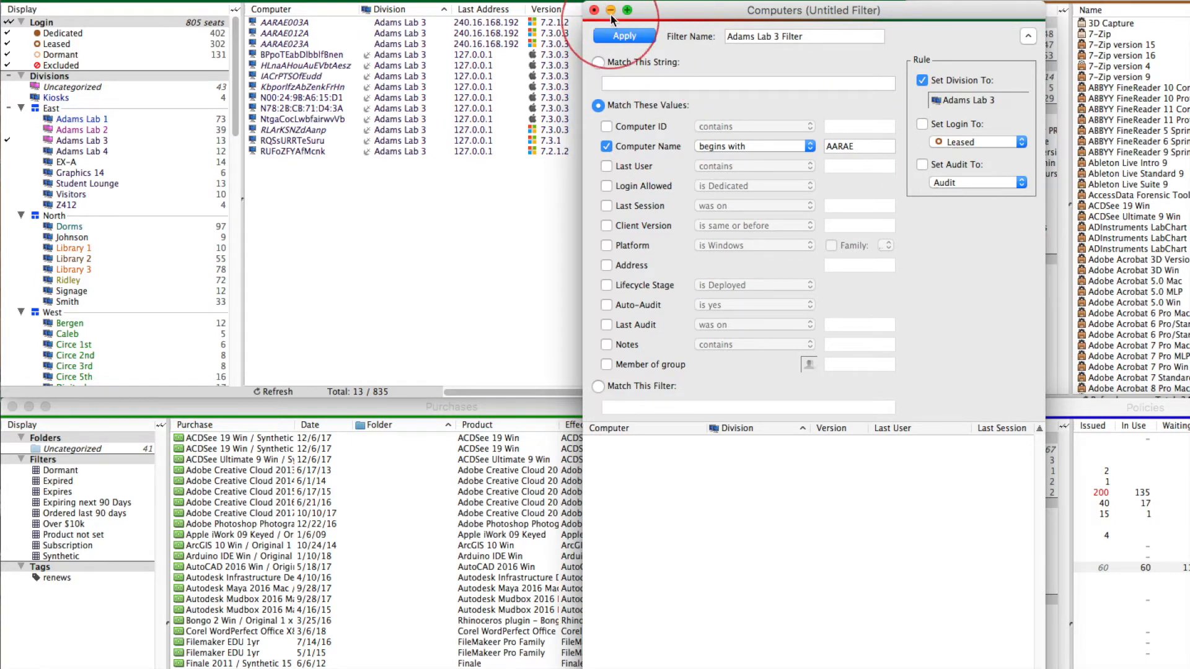
pyautogui.click(629, 39)
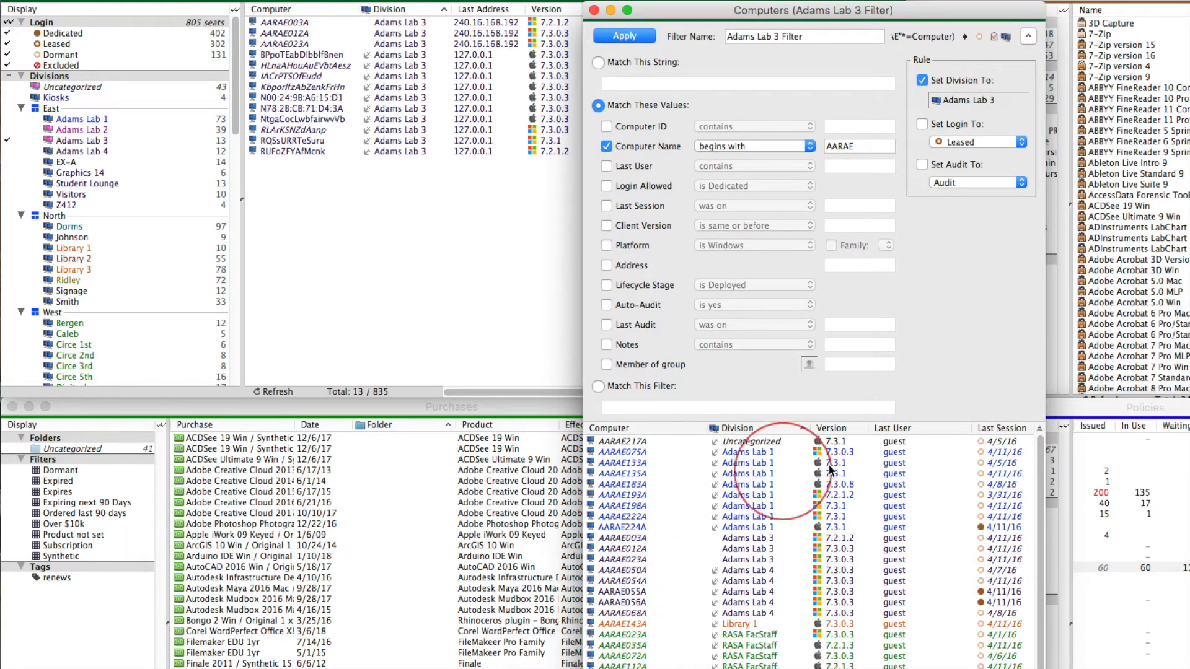
pyautogui.scroll(-1, 1041, 484)
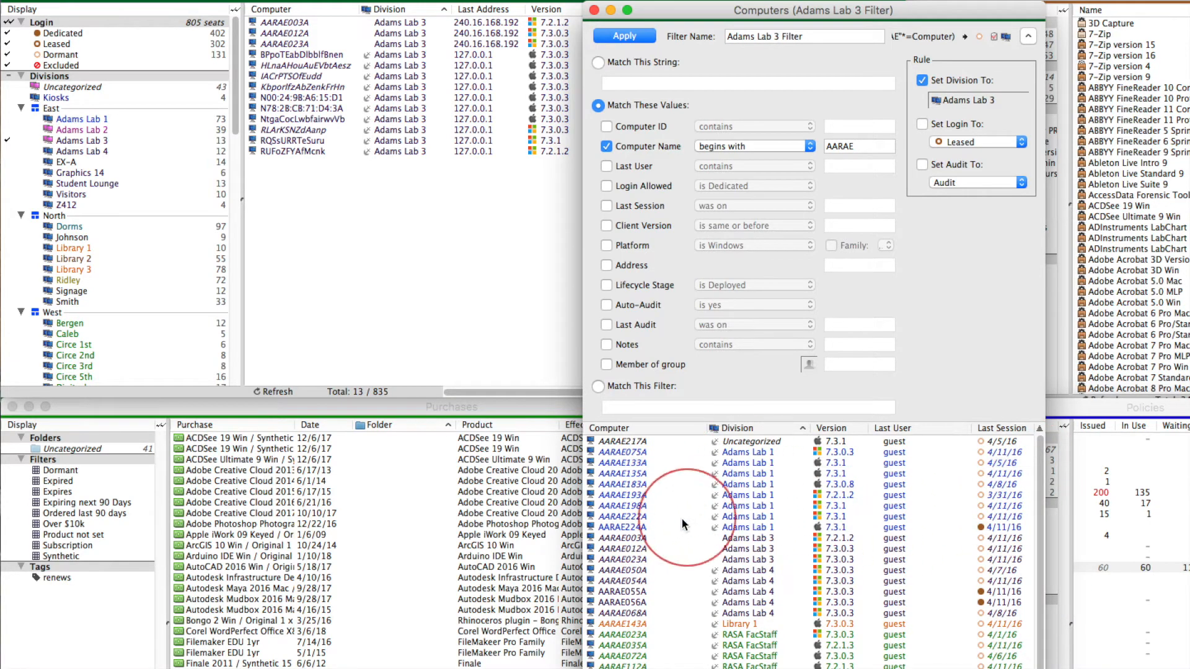
pyautogui.scroll(1, 811, 517)
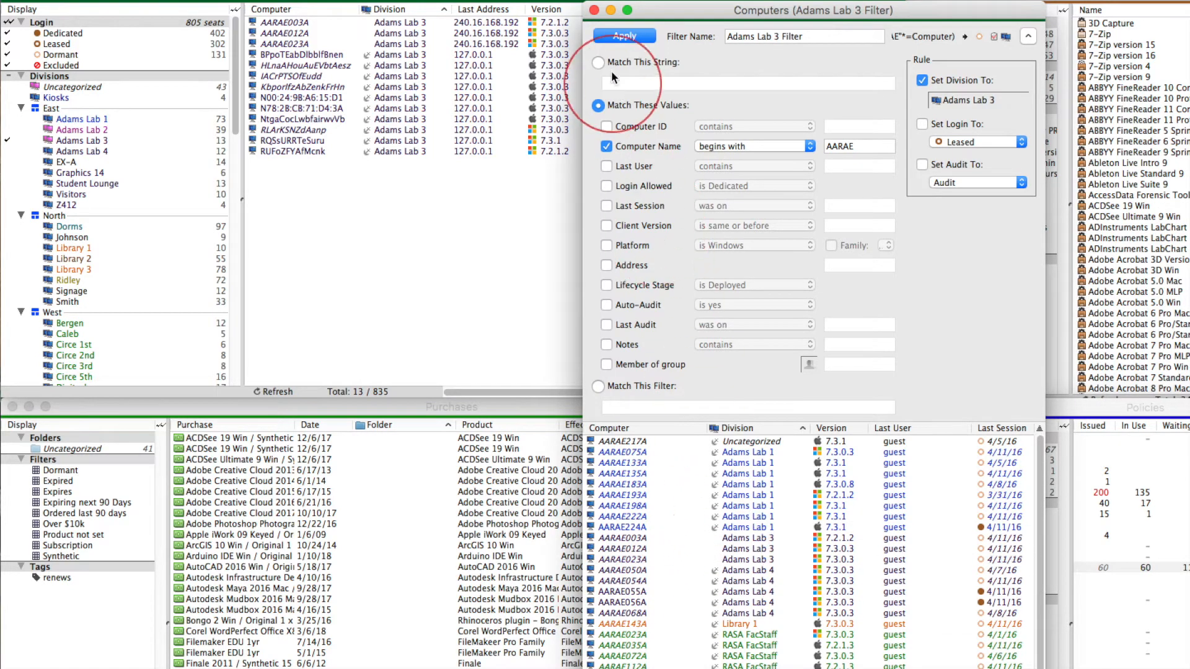
pyautogui.click(595, 11)
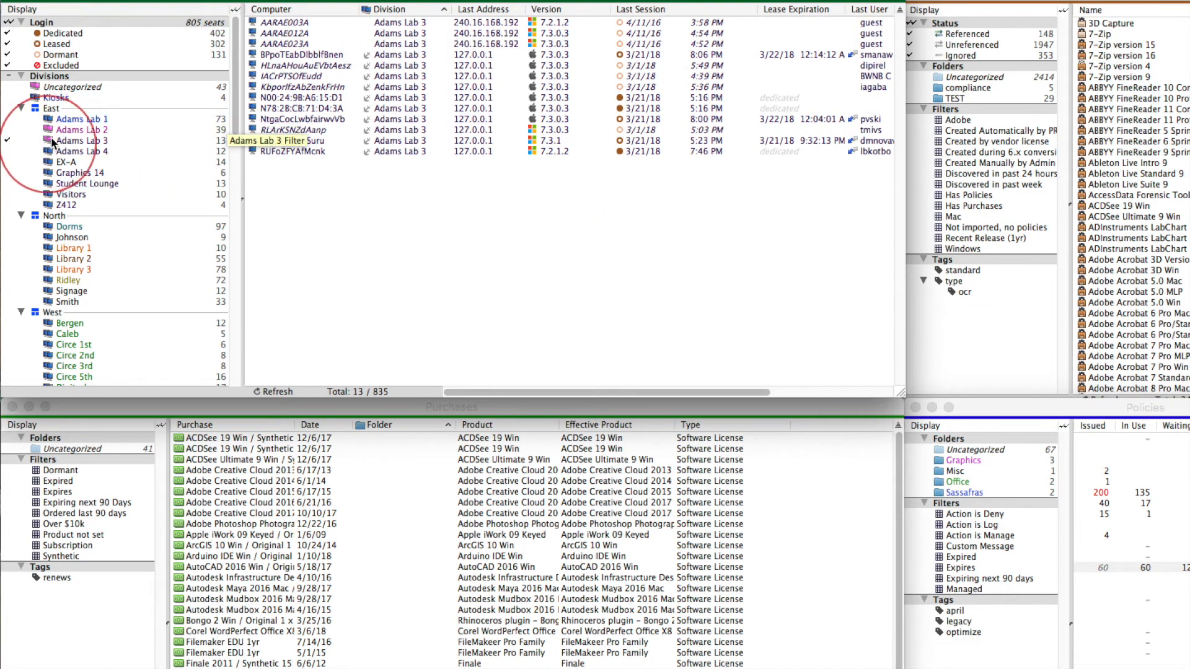
# Apply the computer rules to recategorize all unanchored computers, and check the divisions and filters lists.
pyautogui.moveTo(237, 78); pyautogui.dragTo(235, 180)
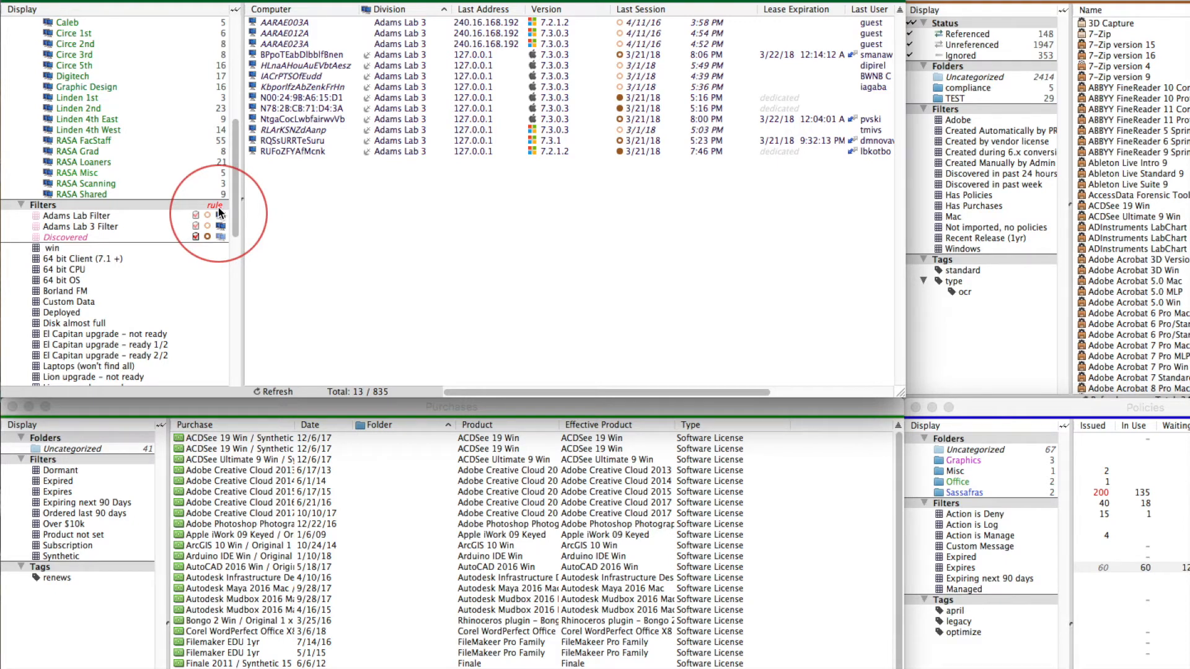
pyautogui.click(217, 209)
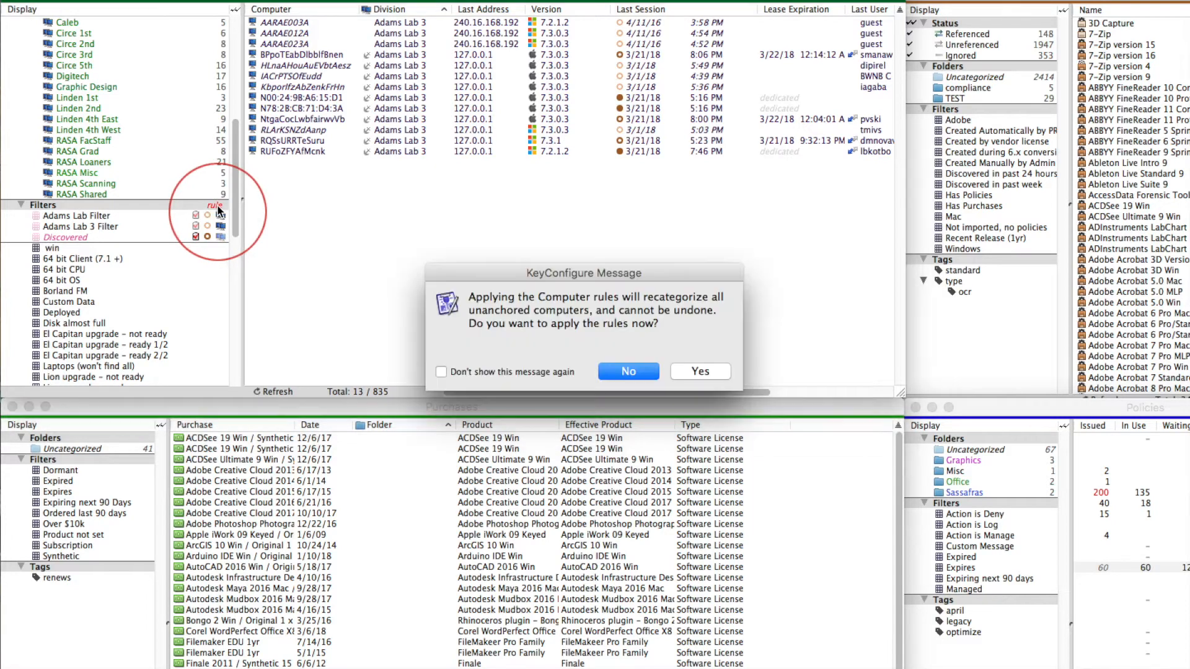
pyautogui.click(700, 371)
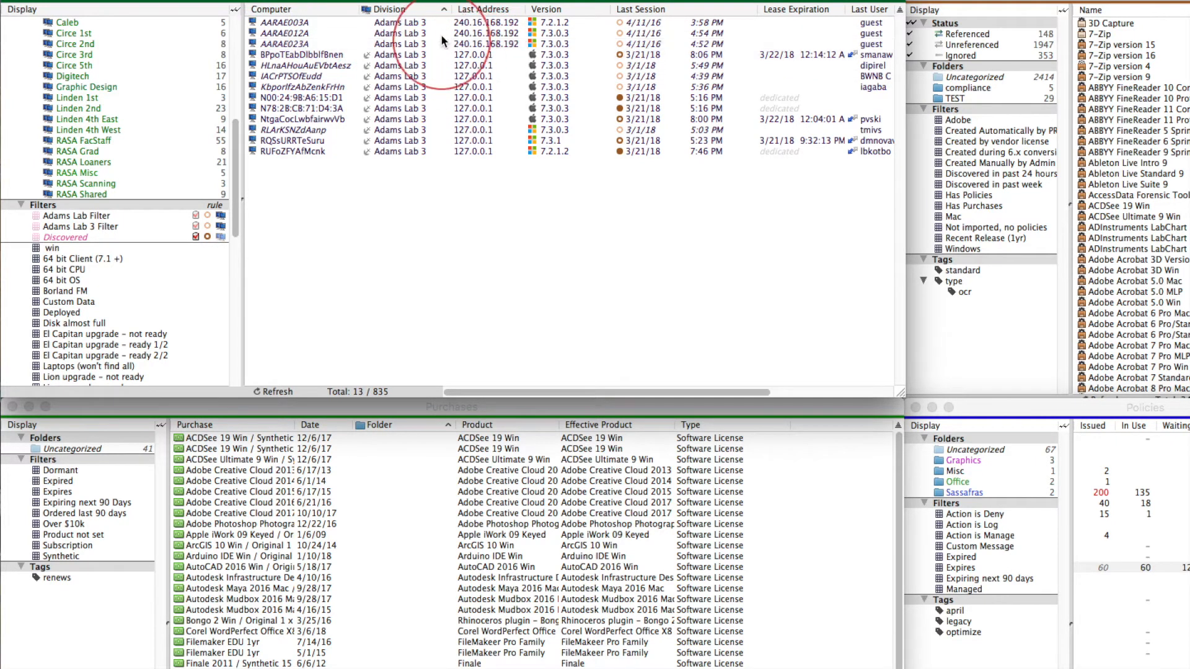
pyautogui.moveTo(234, 177); pyautogui.dragTo(241, 59)
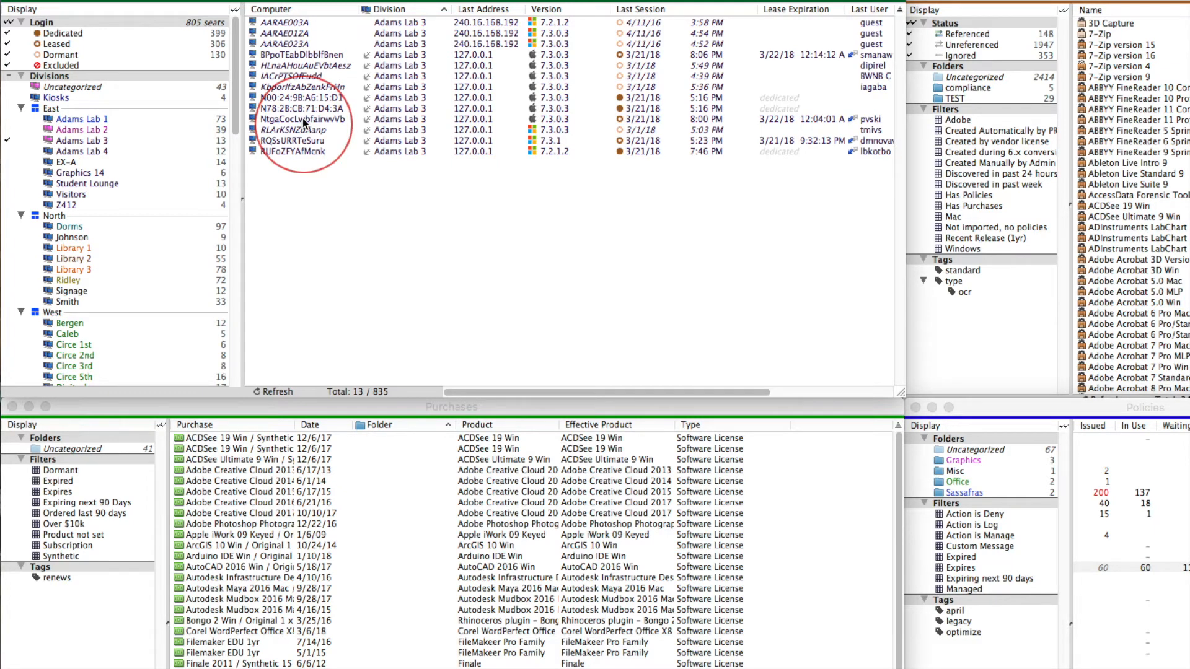
pyautogui.moveTo(235, 56); pyautogui.dragTo(230, 171)
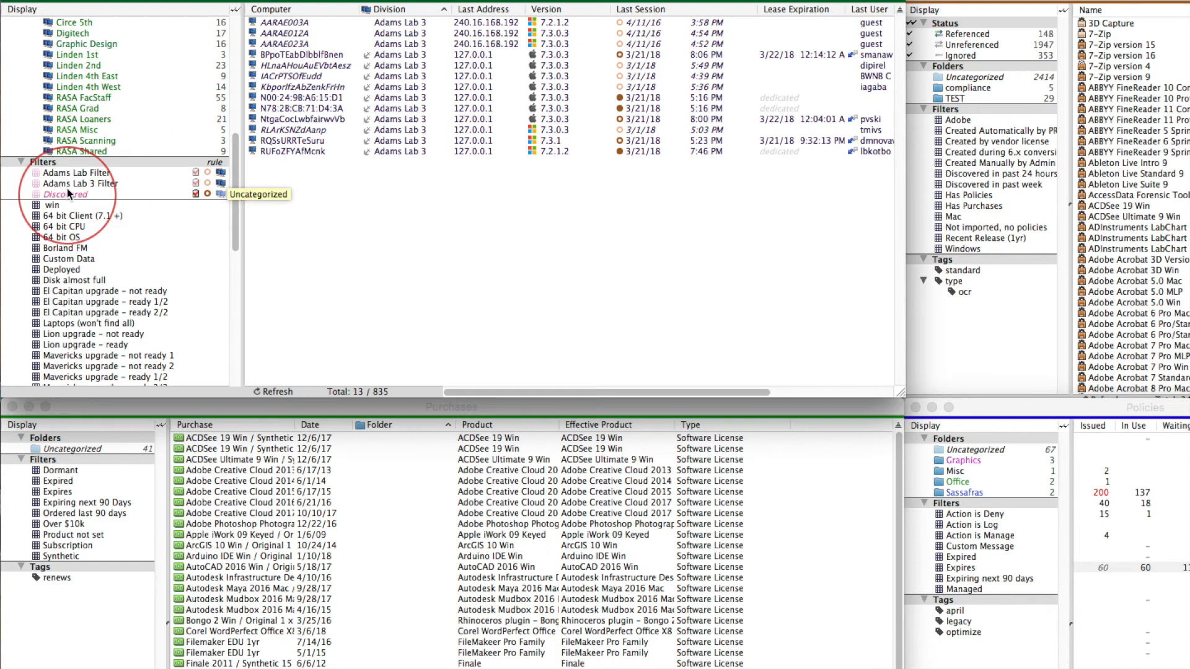
# Check the Adams Lab 3 computers against the Disk almost full filter, clear that filter, and look through the Tags list.
pyautogui.click(5, 282)
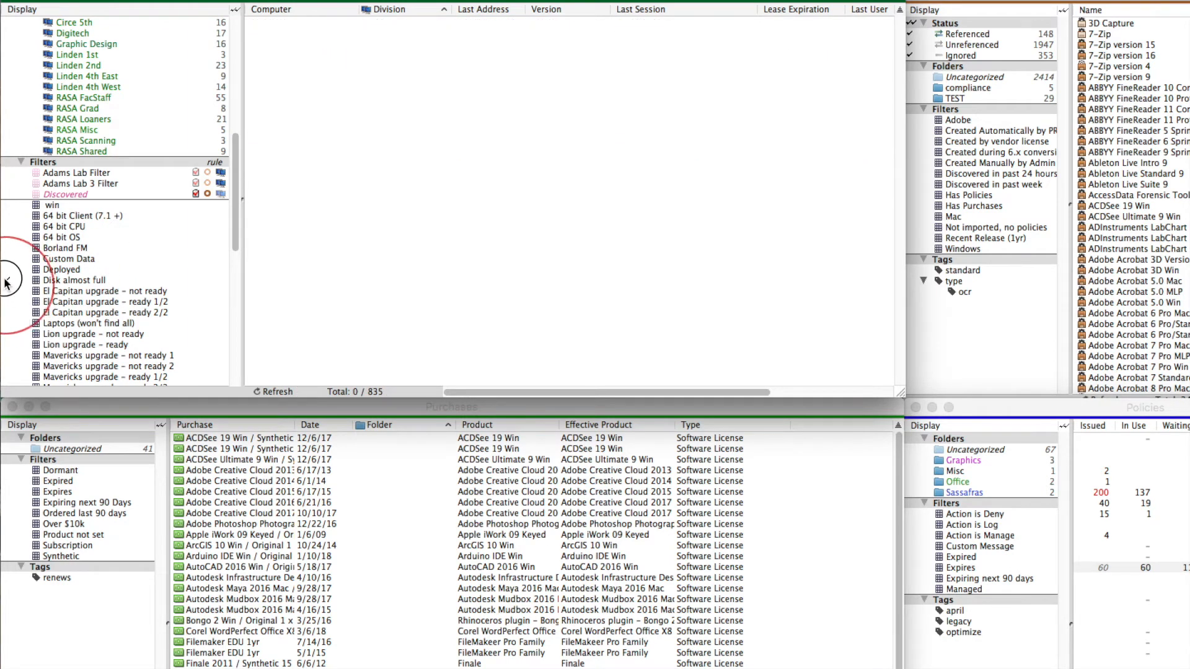
pyautogui.click(105, 278)
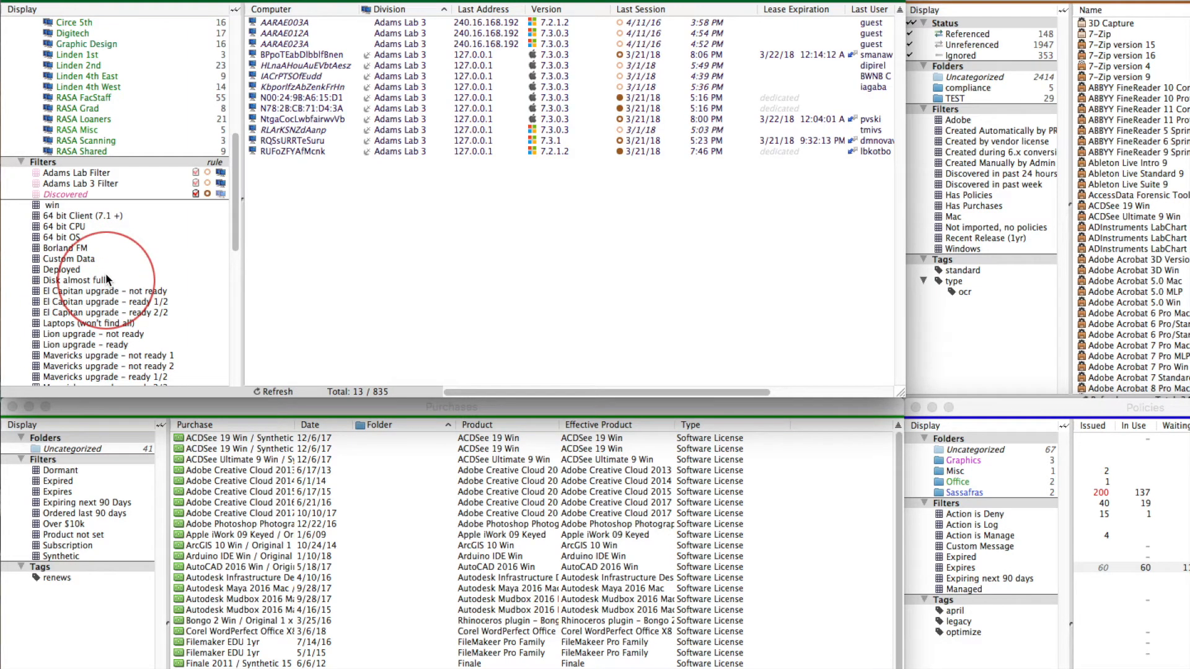
pyautogui.moveTo(235, 196); pyautogui.dragTo(228, 336)
pyautogui.click(71, 358)
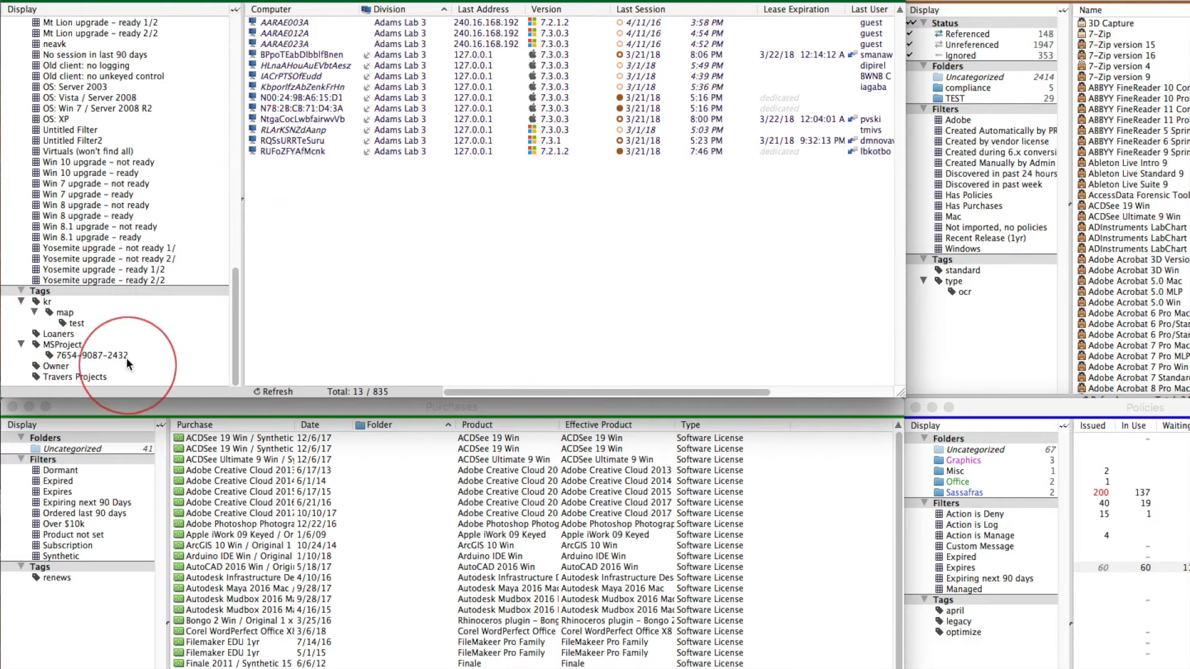
# Open the details of computer RQSsURRTeSuru and start a blank entry in its Tags field.
pyautogui.click(282, 140)
pyautogui.doubleClick(282, 140)
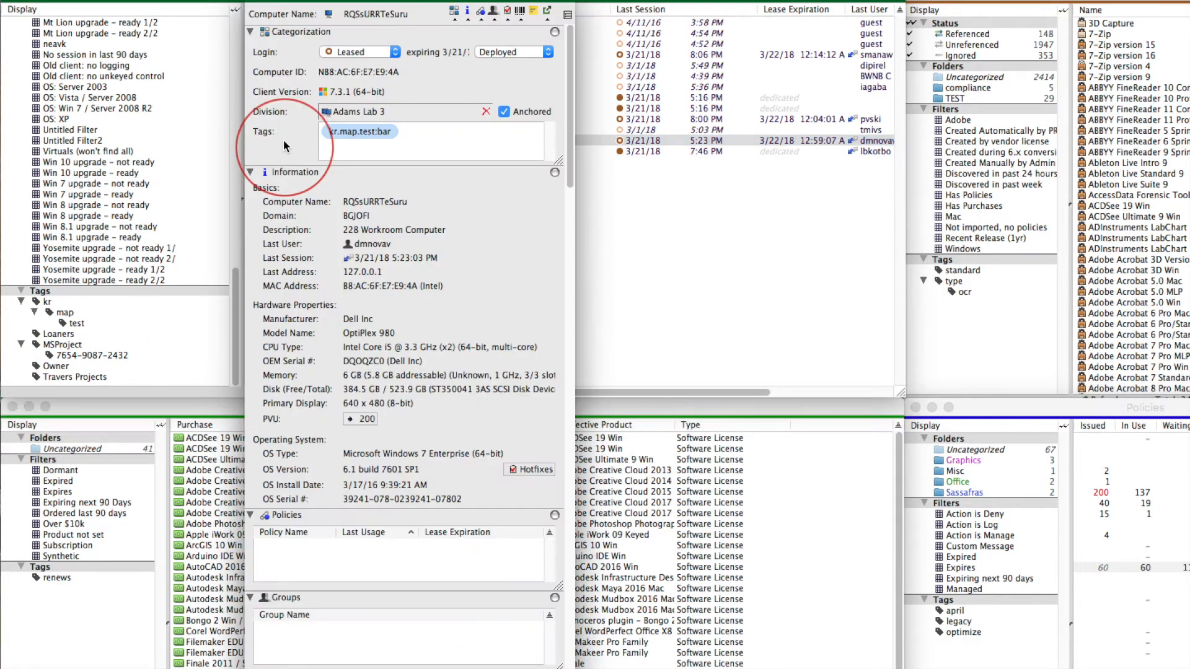
pyautogui.click(427, 148)
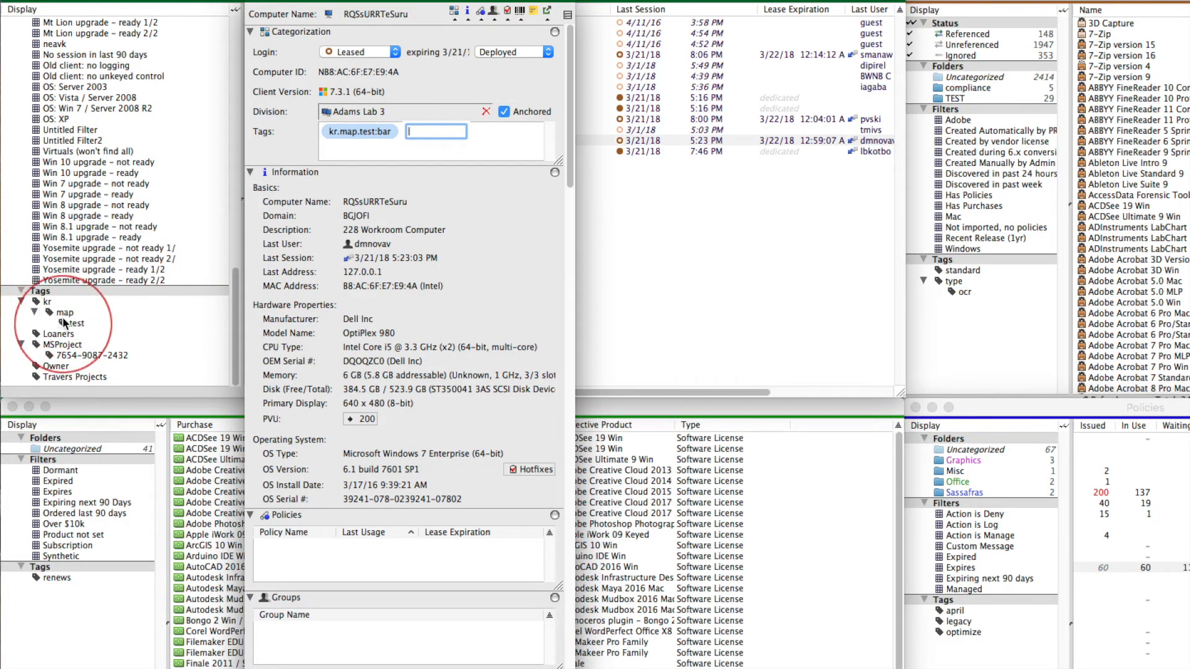
# Collapse and re-expand the kr tag hierarchy through map, and select its test tag.
pyautogui.click(21, 302)
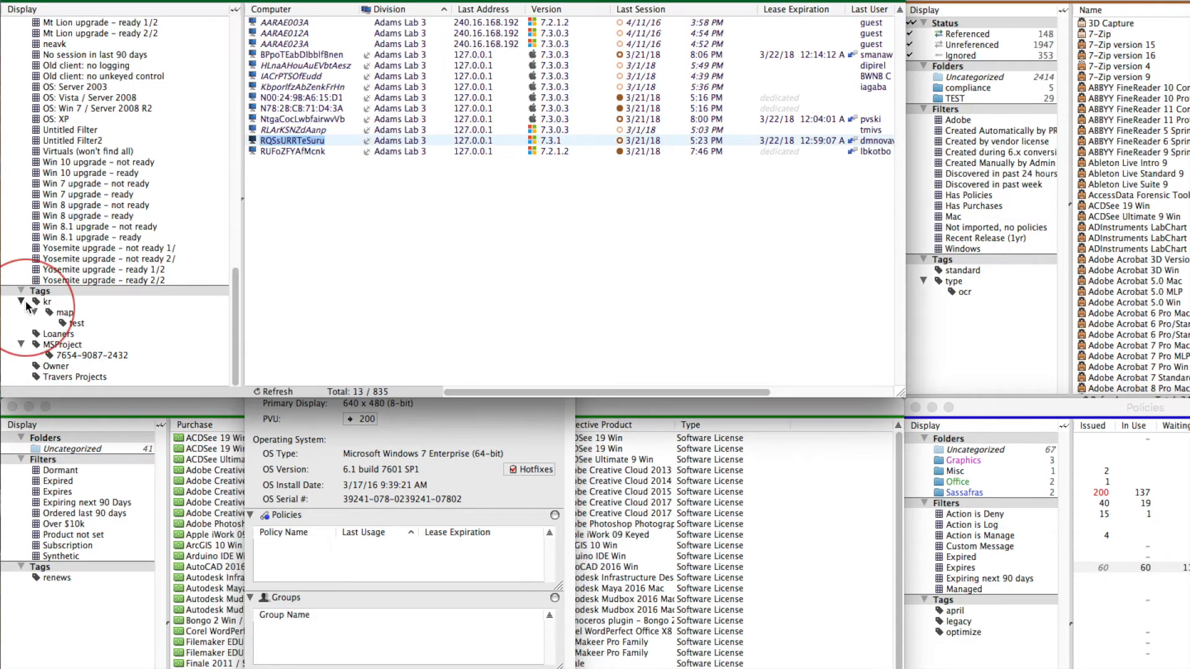
pyautogui.click(20, 301)
pyautogui.click(21, 322)
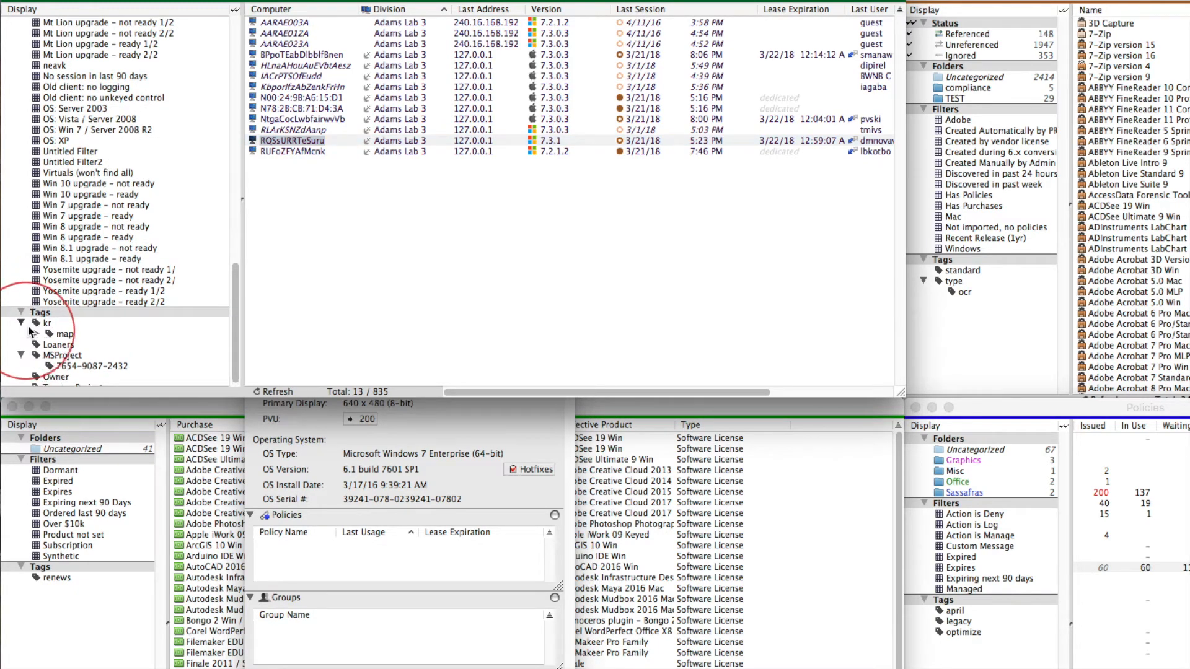
pyautogui.click(34, 334)
pyautogui.click(65, 344)
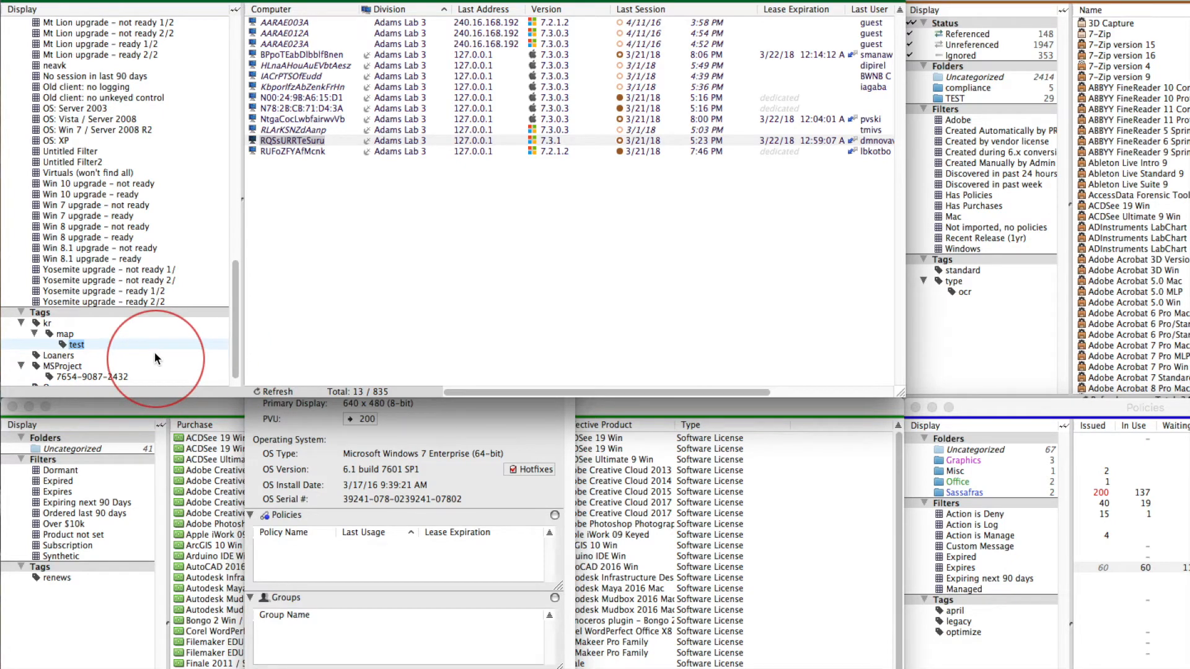
pyautogui.click(312, 136)
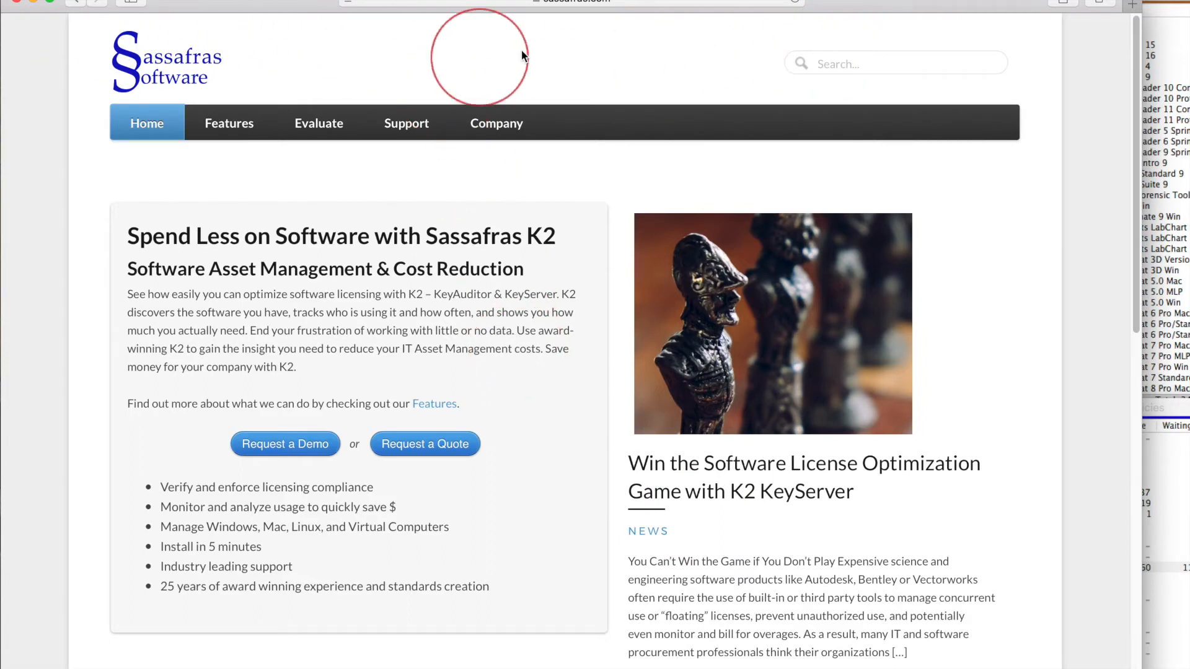
# Search the Sassafras website for "scripts" and open the Scripts for K2 7.4 page.
pyautogui.click(857, 64)
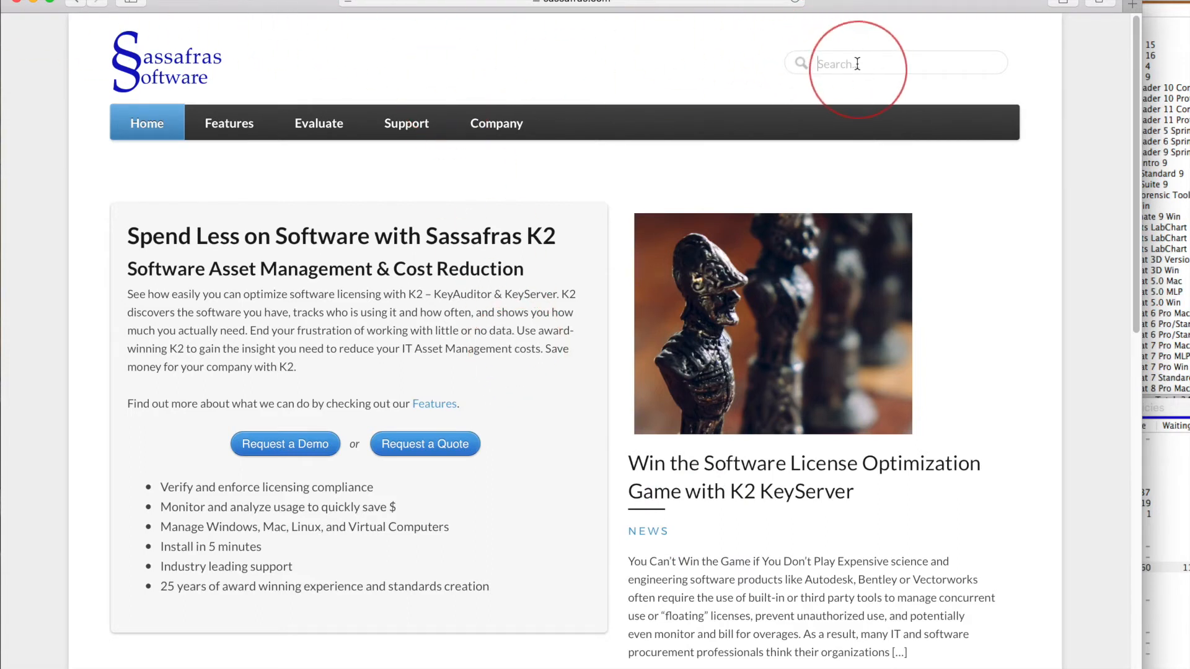
pyautogui.write('scripts')
pyautogui.press('Return')
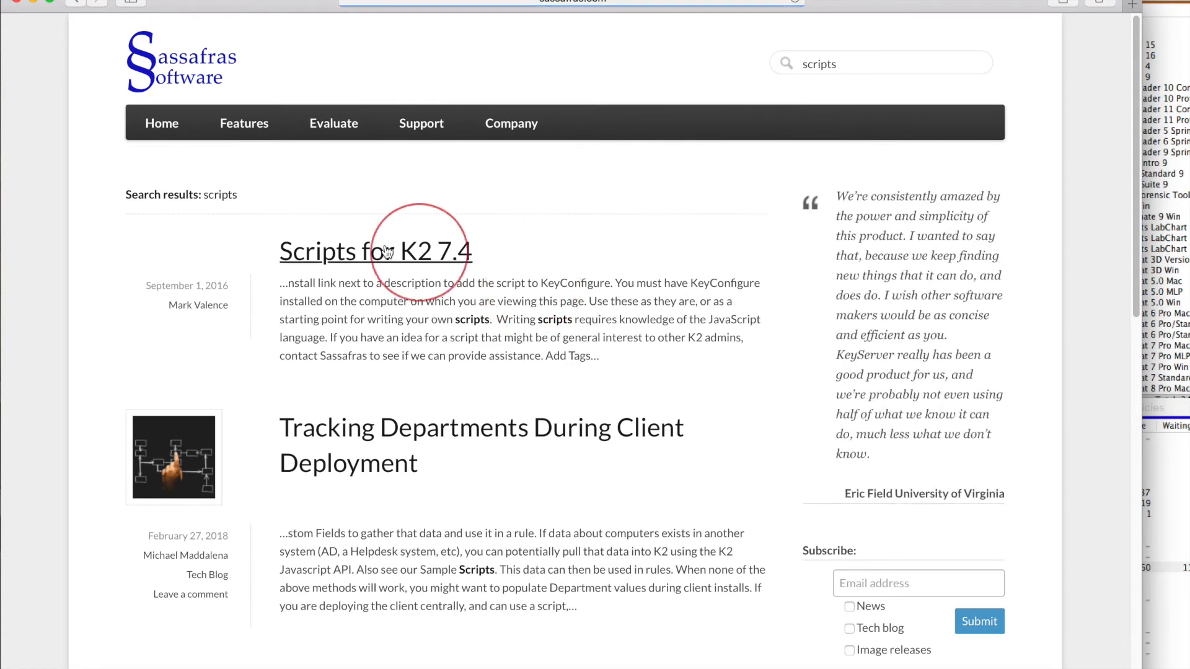
pyautogui.click(364, 259)
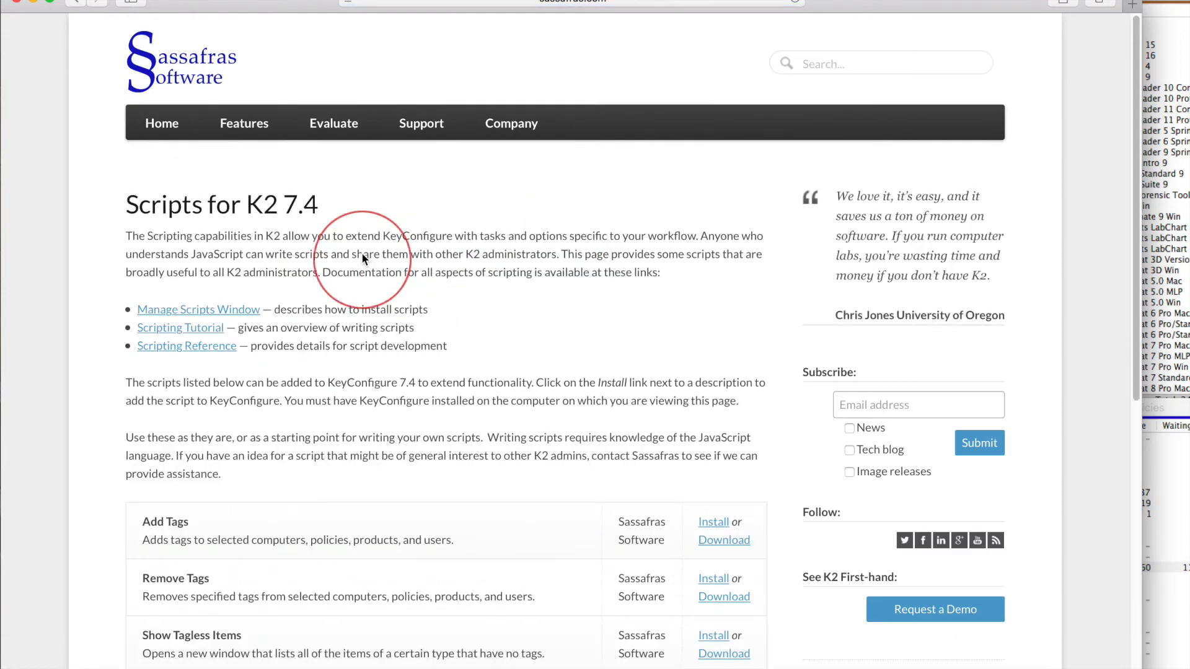
# Install the Add Tags script from the web page into KeyConfigure and accept it in Manage Scripts.
pyautogui.scroll(-5, 558, 347)
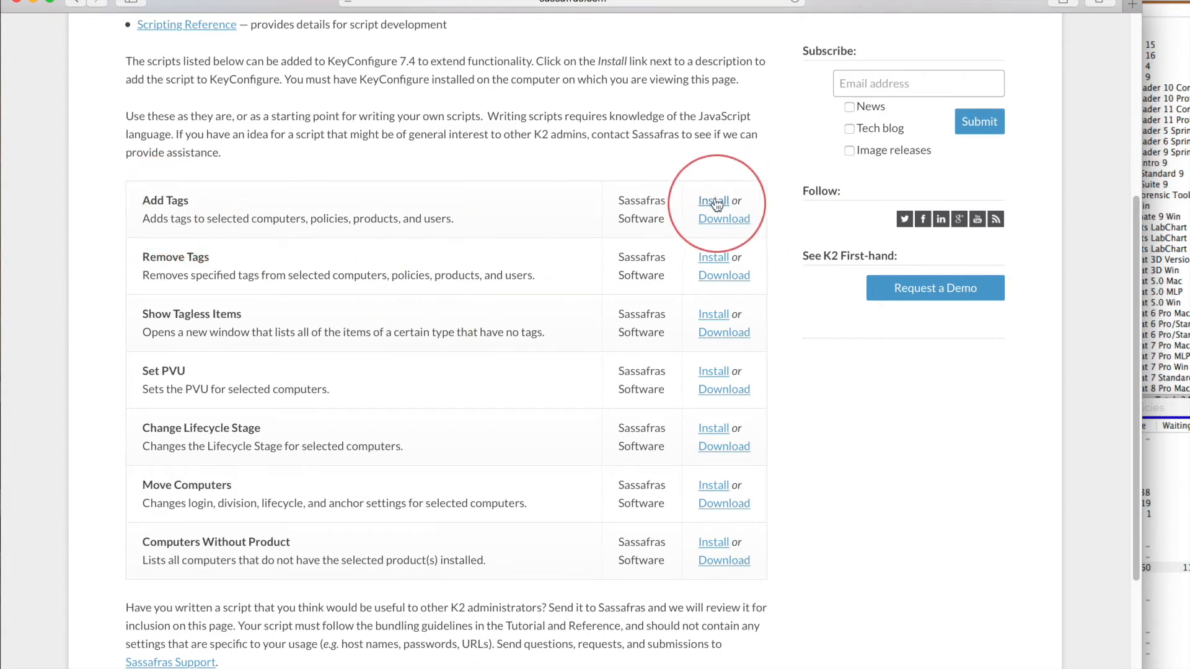
pyautogui.click(715, 202)
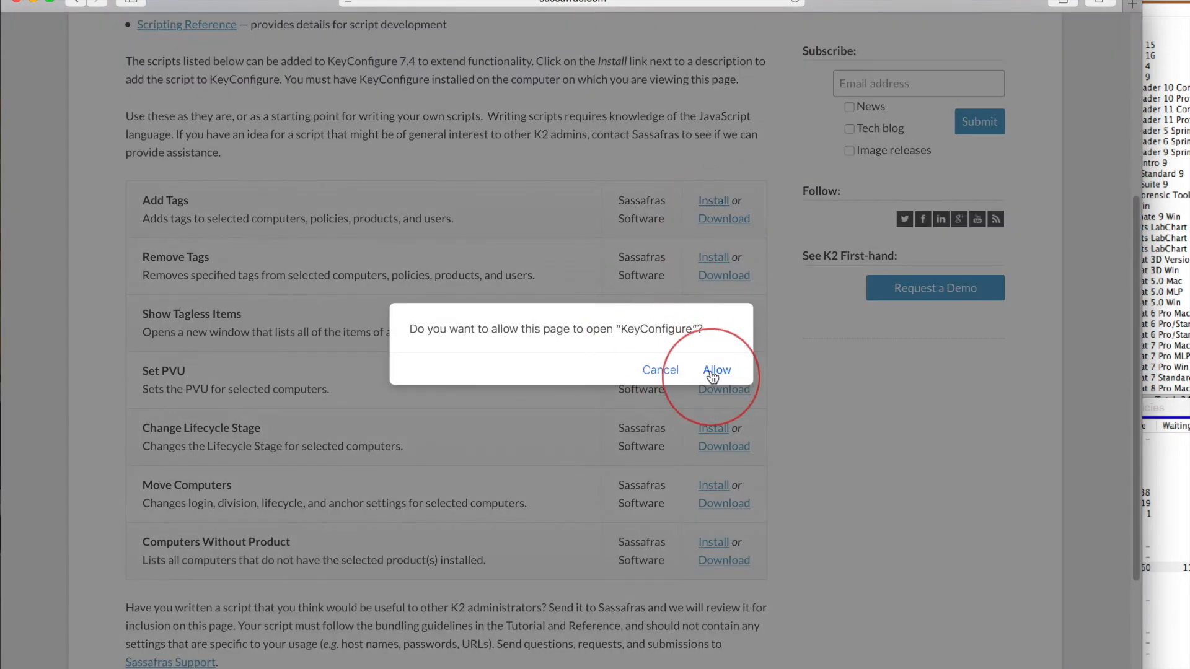
pyautogui.click(714, 371)
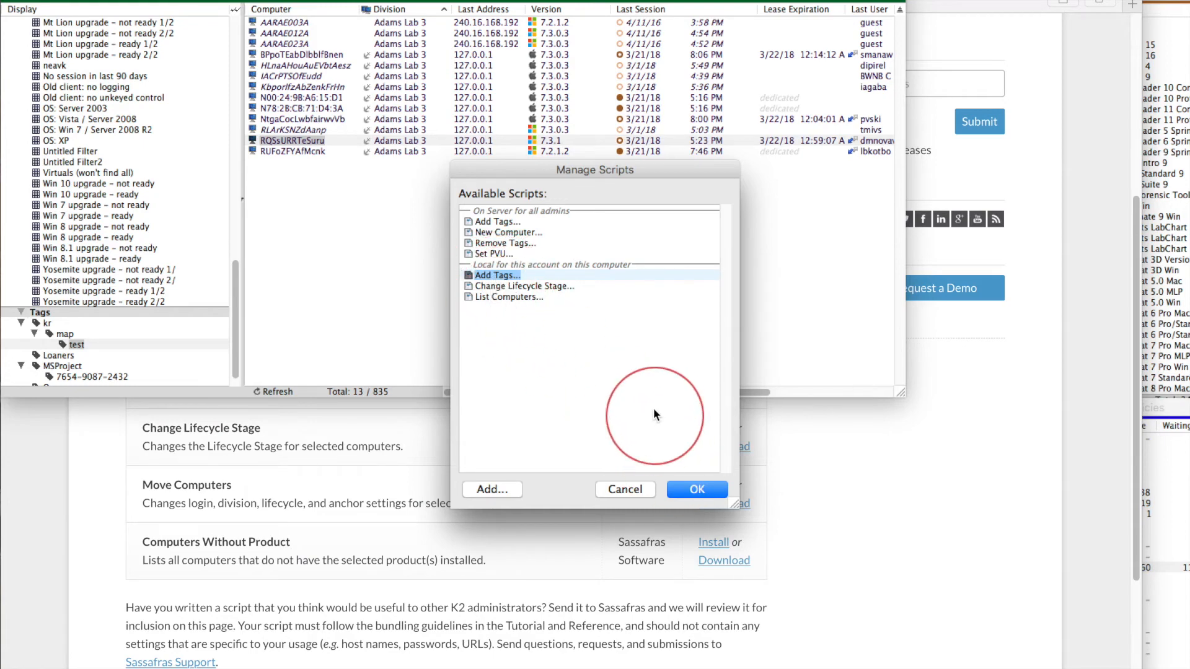
pyautogui.click(696, 489)
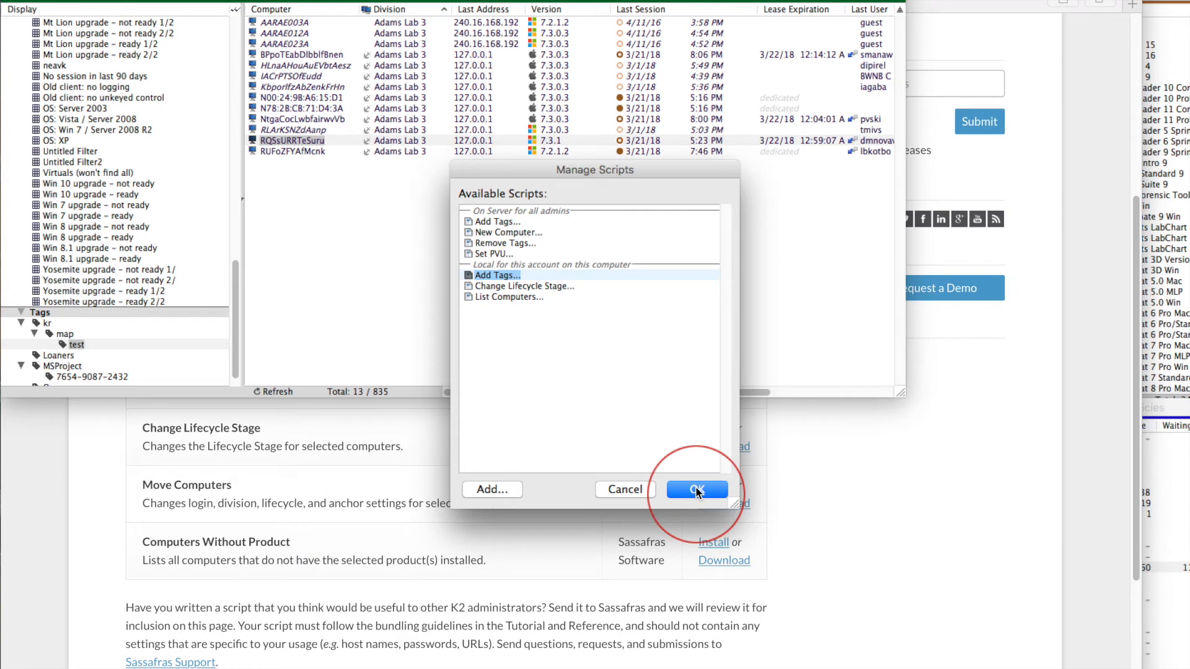
pyautogui.click(696, 490)
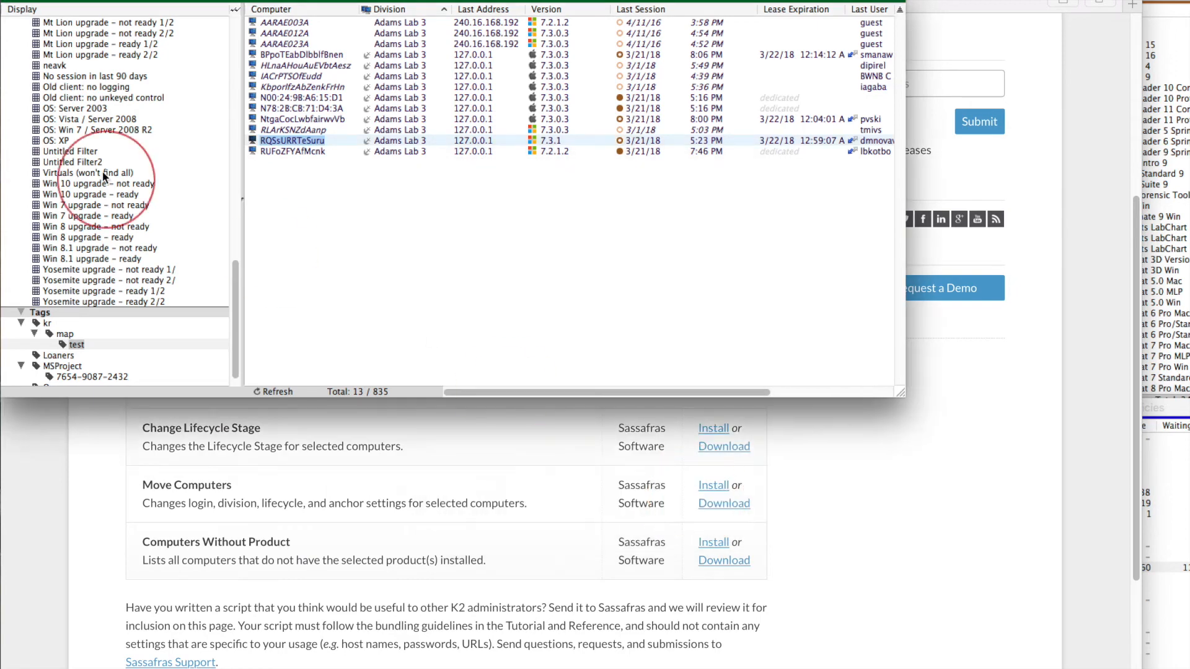
# Select all the listed Adams Lab 3 computers and run the Add Tags script on them.
pyautogui.click(258, 153)
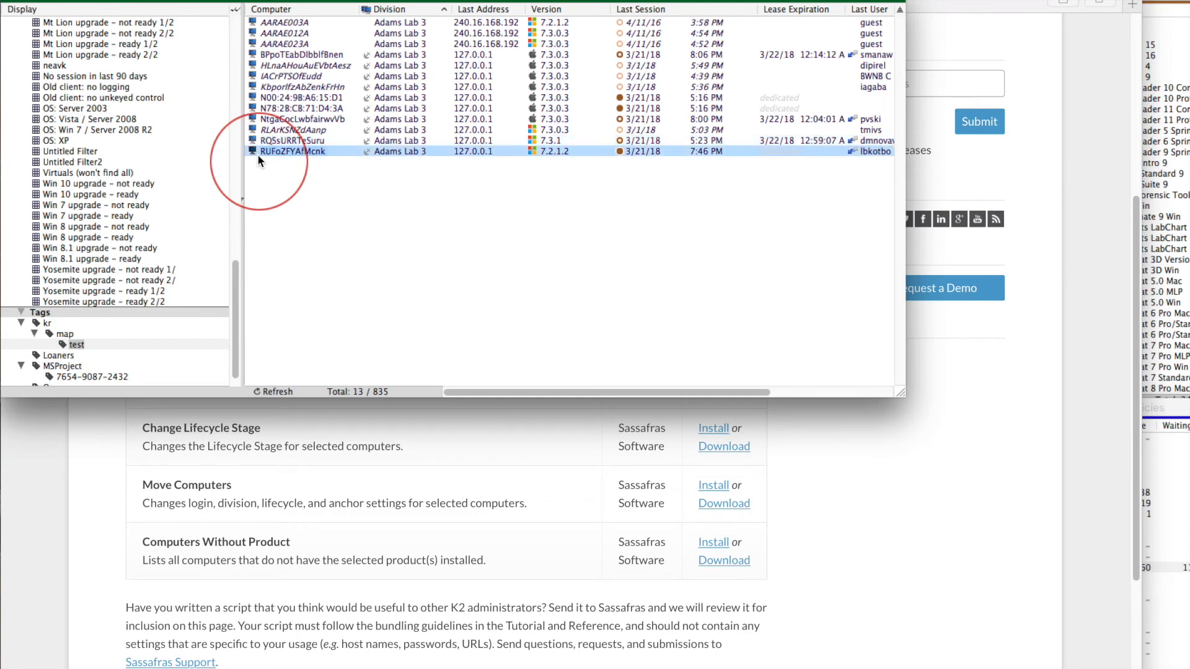
pyautogui.keyDown('shift'); pyautogui.click(267, 26); pyautogui.keyUp('shift')
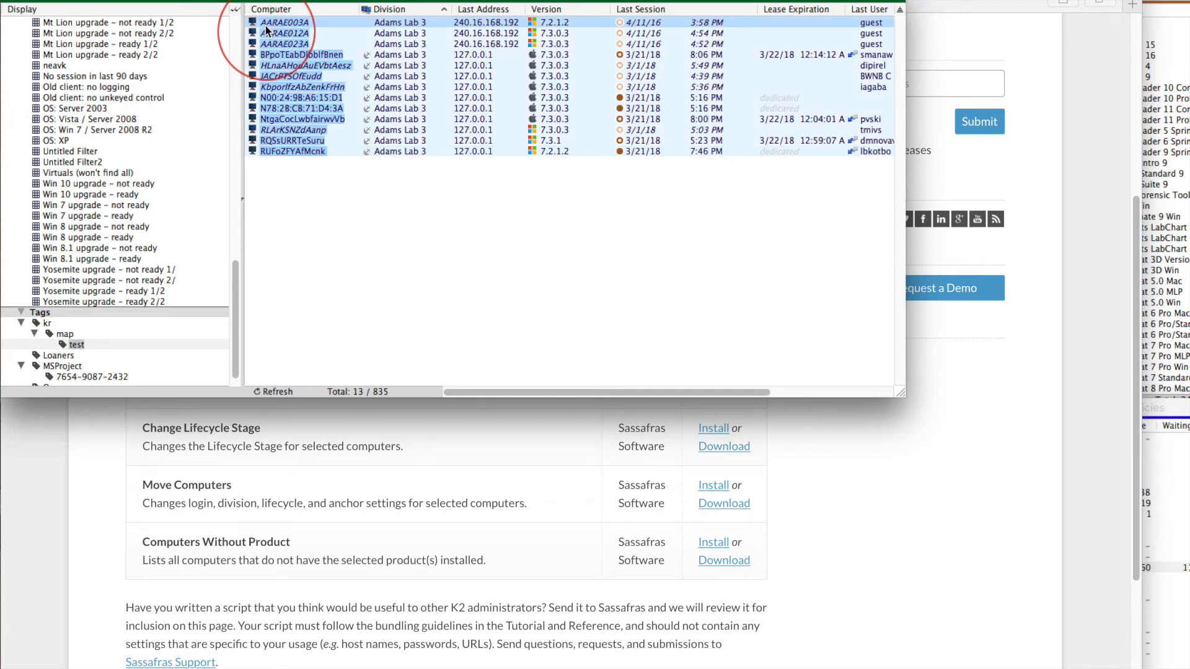
pyautogui.rightClick(308, 15)
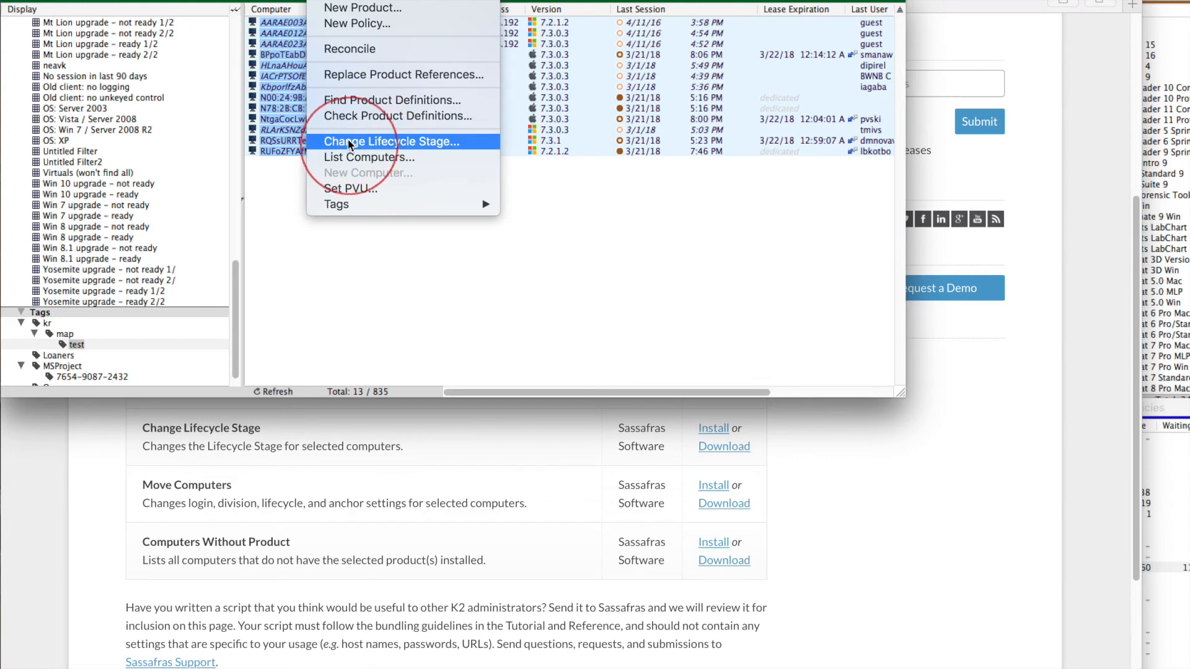
pyautogui.moveTo(335, 206)
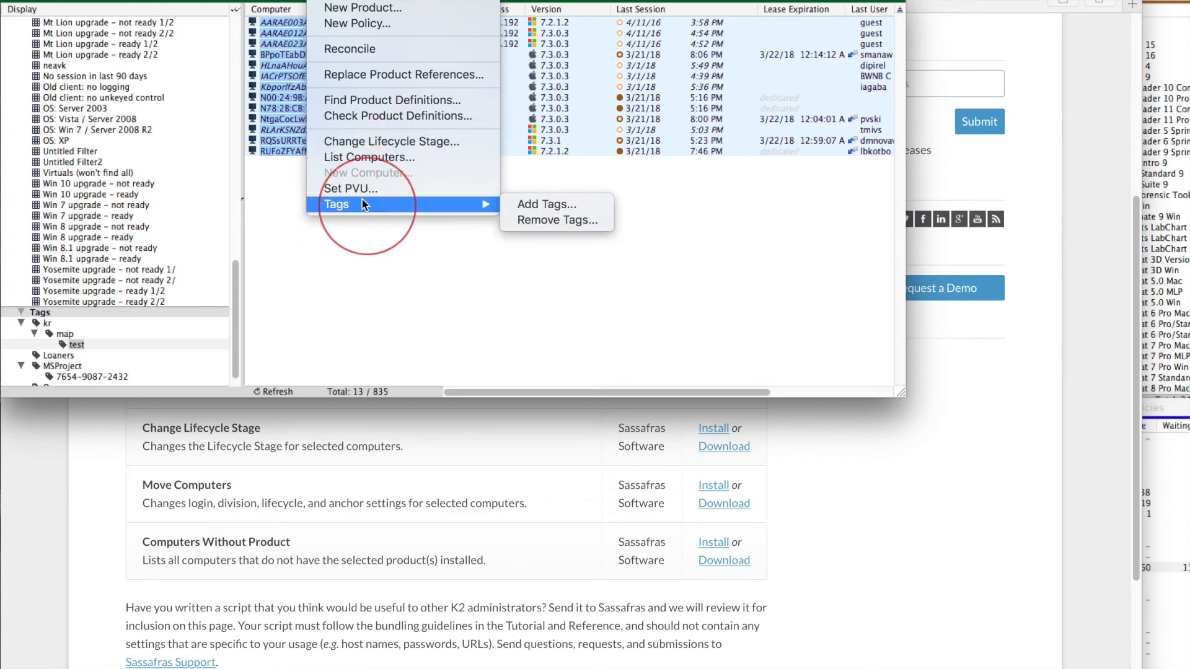
pyautogui.click(551, 201)
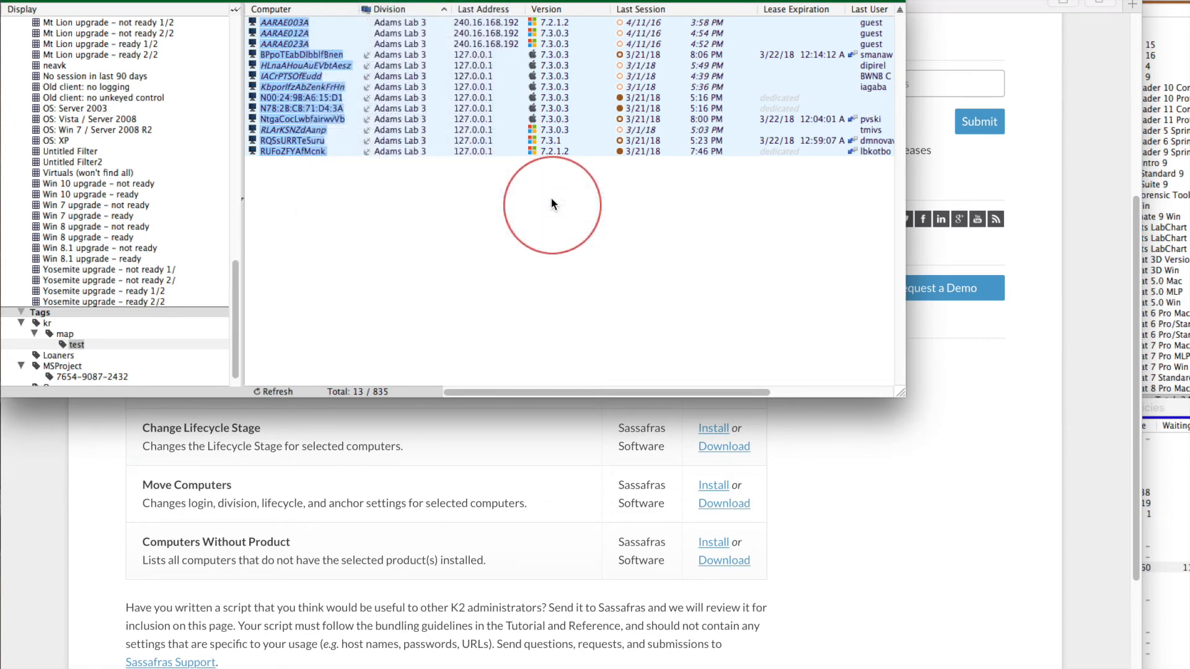
# Enter "tag" as the tag for the selected computers, discard the dialog without applying it, and clear the selection.
pyautogui.click(459, 295)
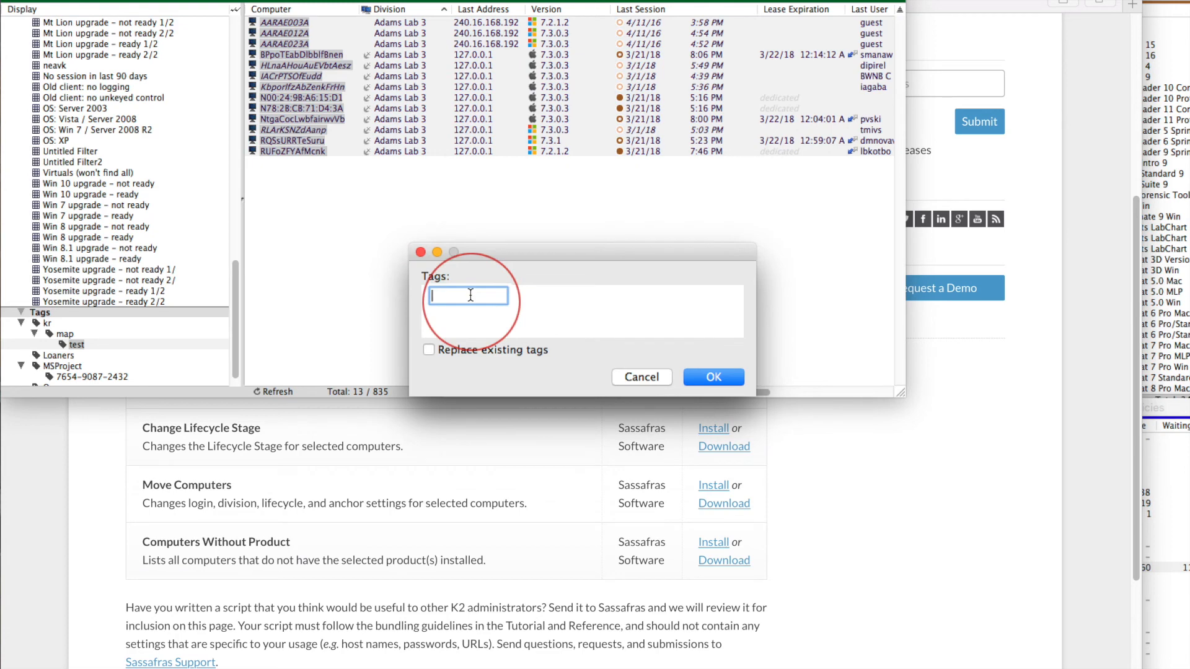
pyautogui.write('te')
pyautogui.write('g')
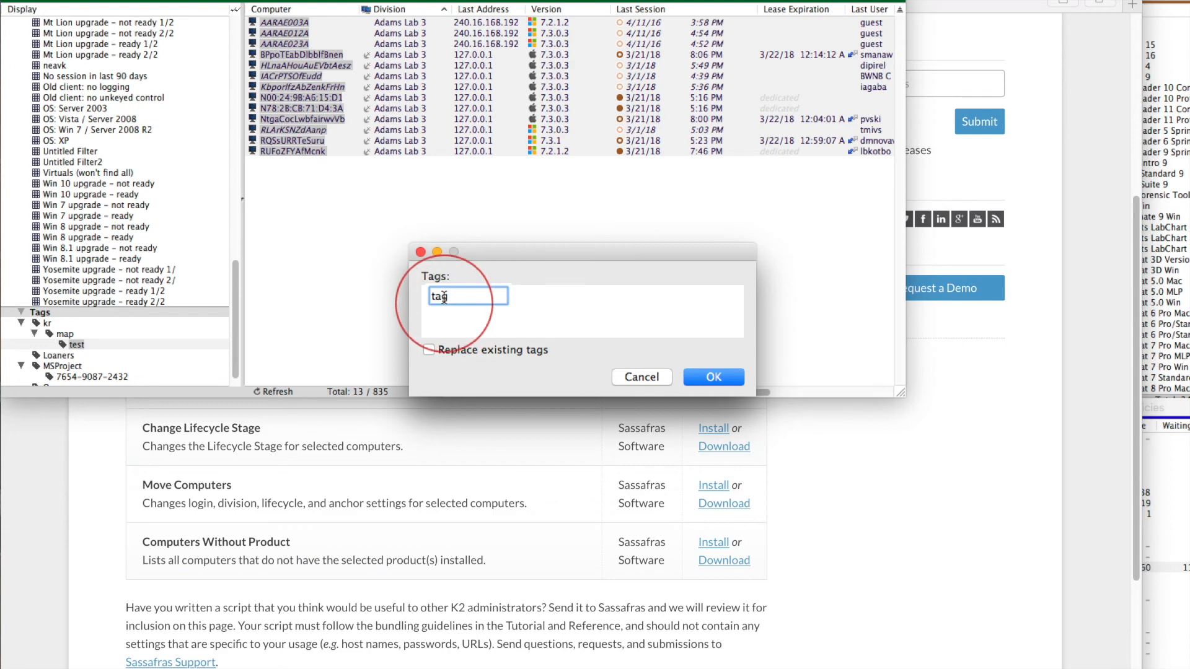
pyautogui.click(542, 298)
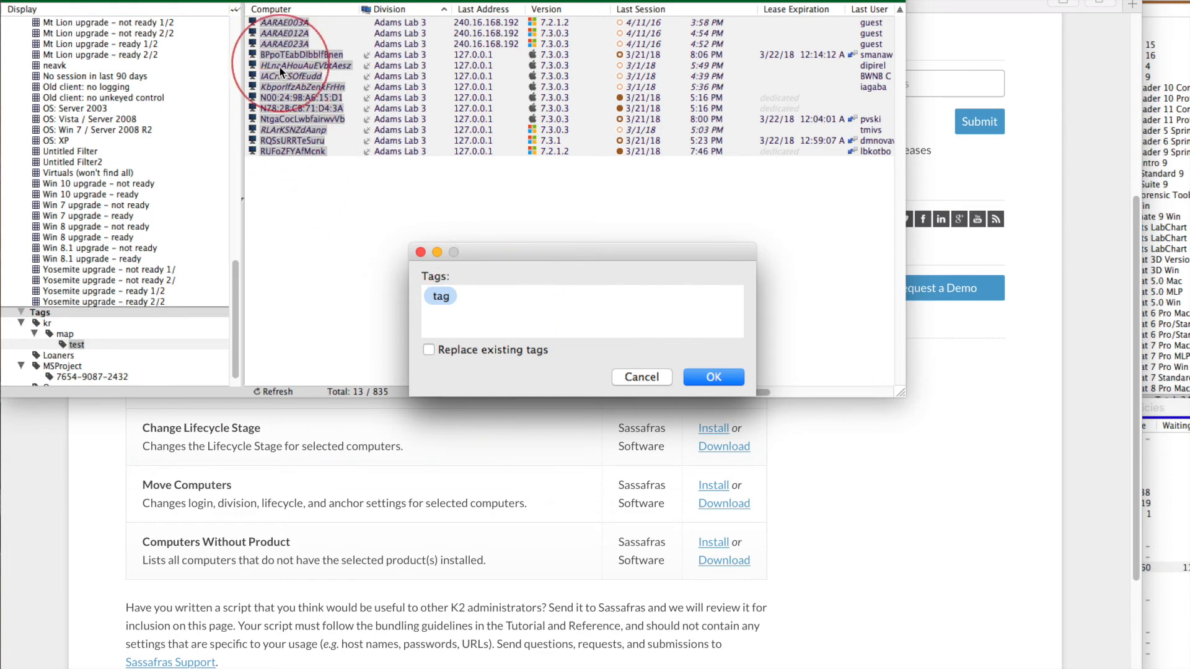
pyautogui.click(419, 252)
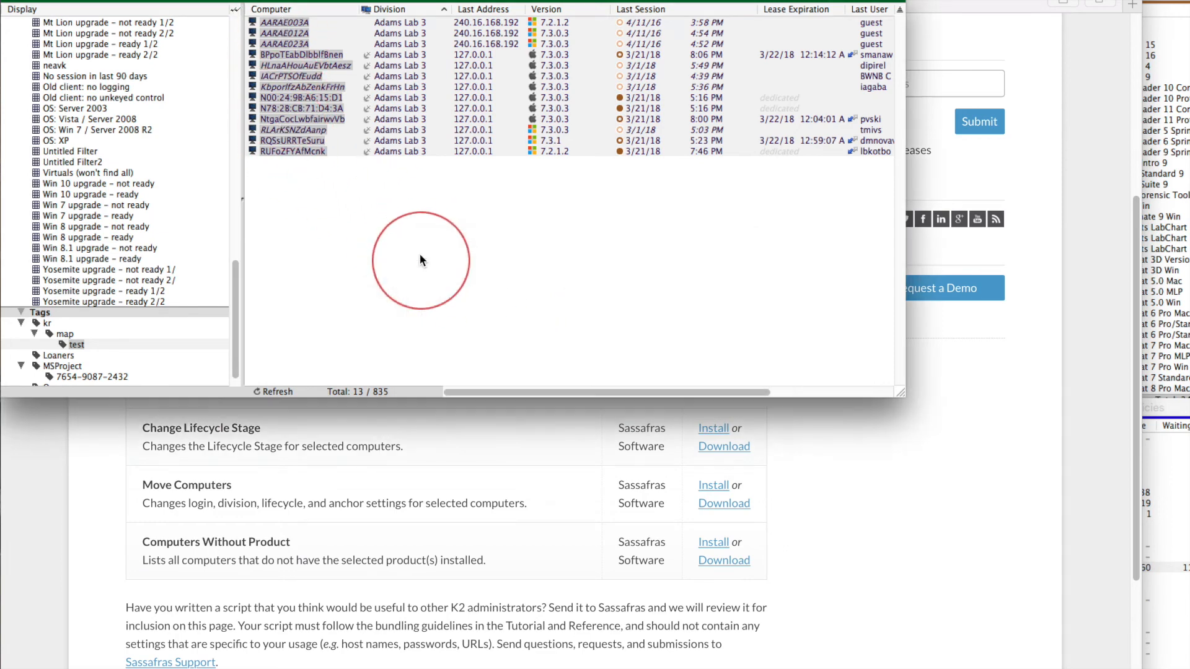
pyautogui.click(302, 108)
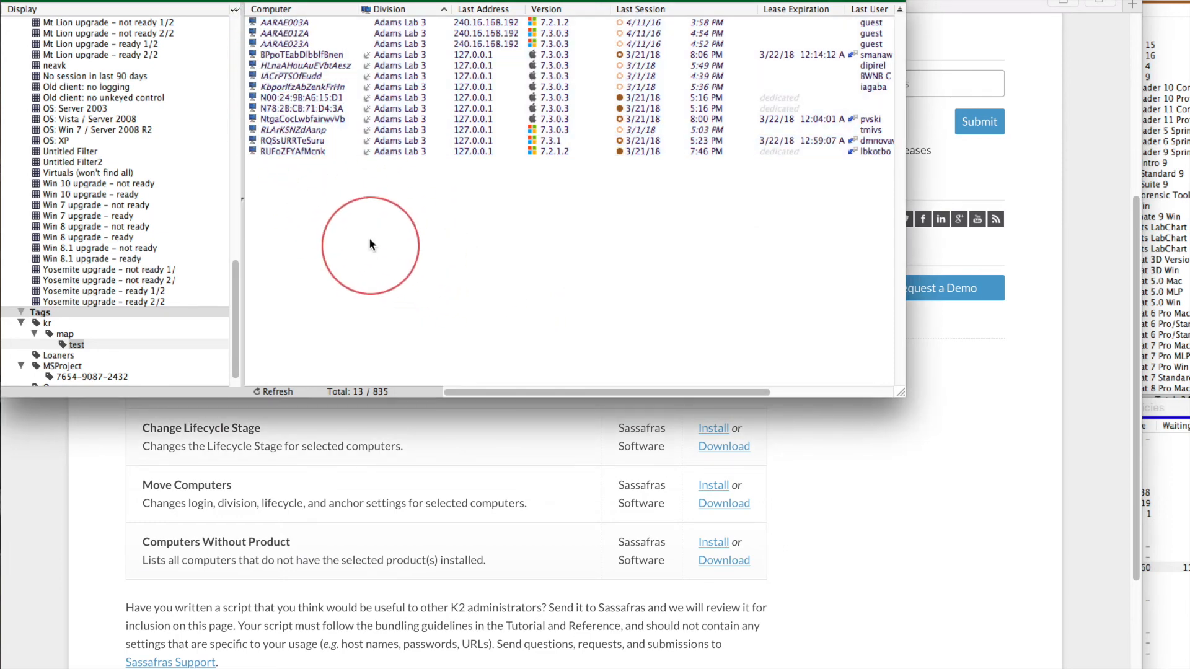
# Return to the scripts web page and examine the Computers Without Product and Move Computers script descriptions.
pyautogui.click(883, 513)
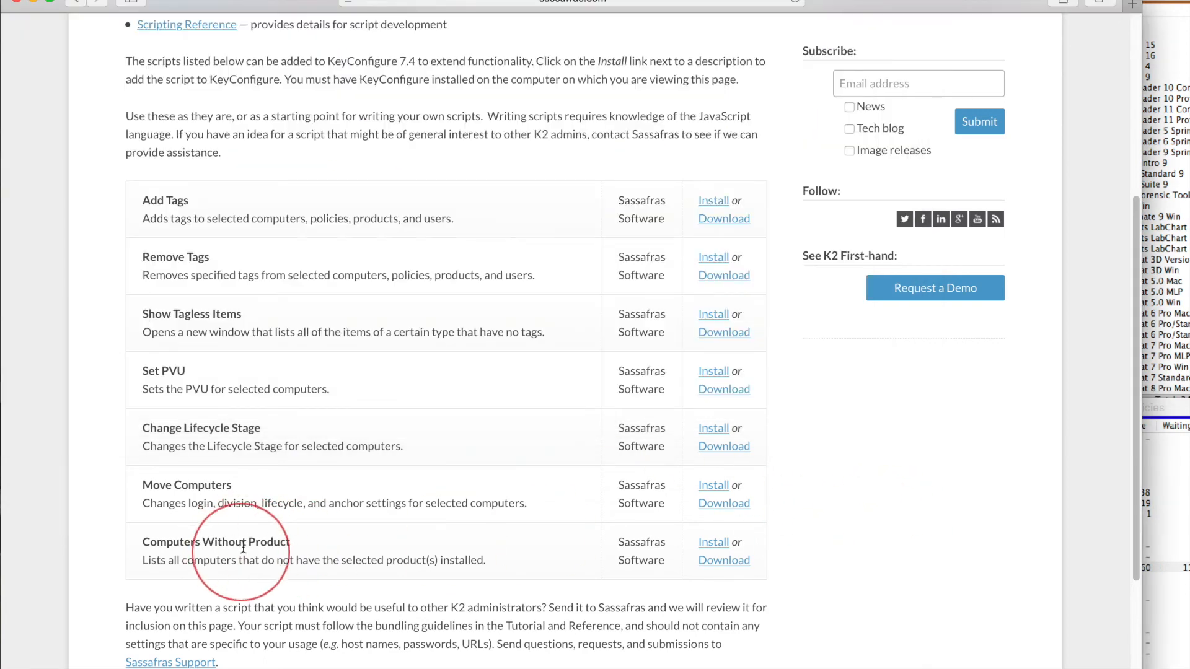
pyautogui.moveTo(167, 542); pyautogui.dragTo(267, 542)
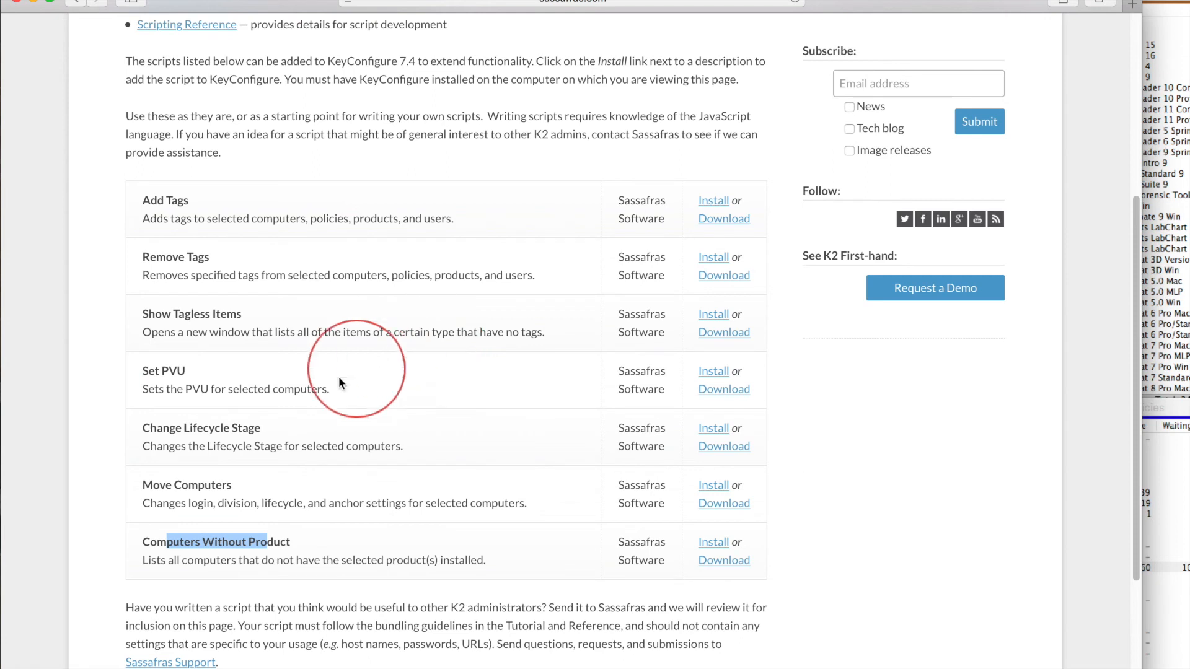
pyautogui.moveTo(166, 488); pyautogui.dragTo(208, 487)
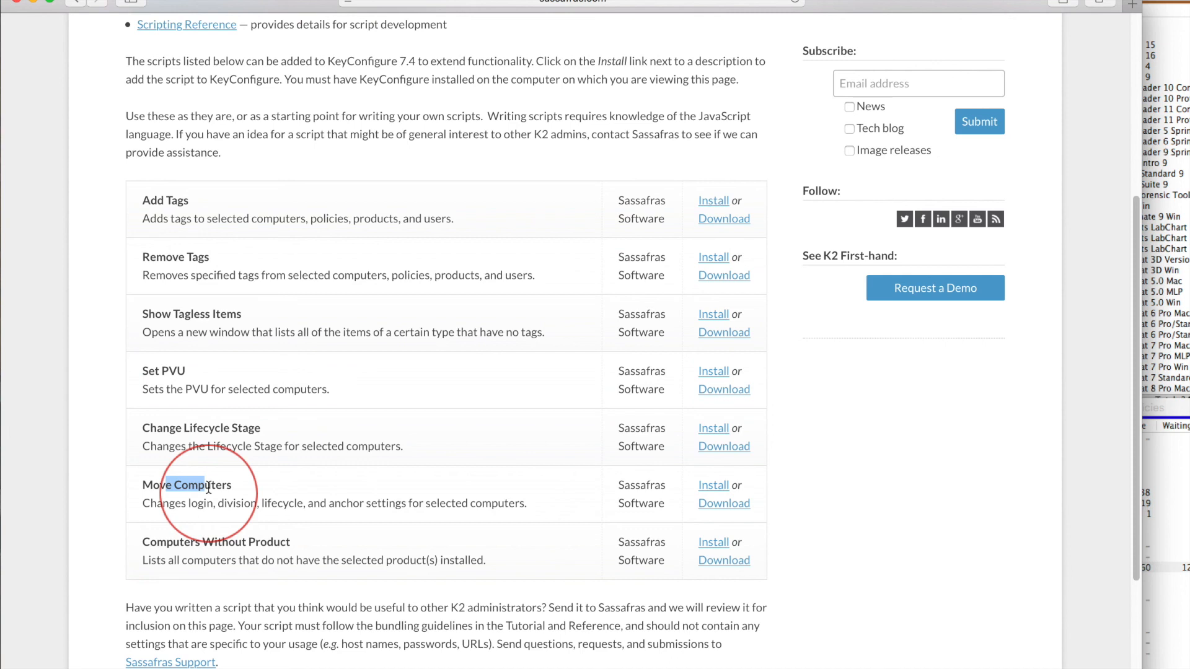
pyautogui.click(106, 431)
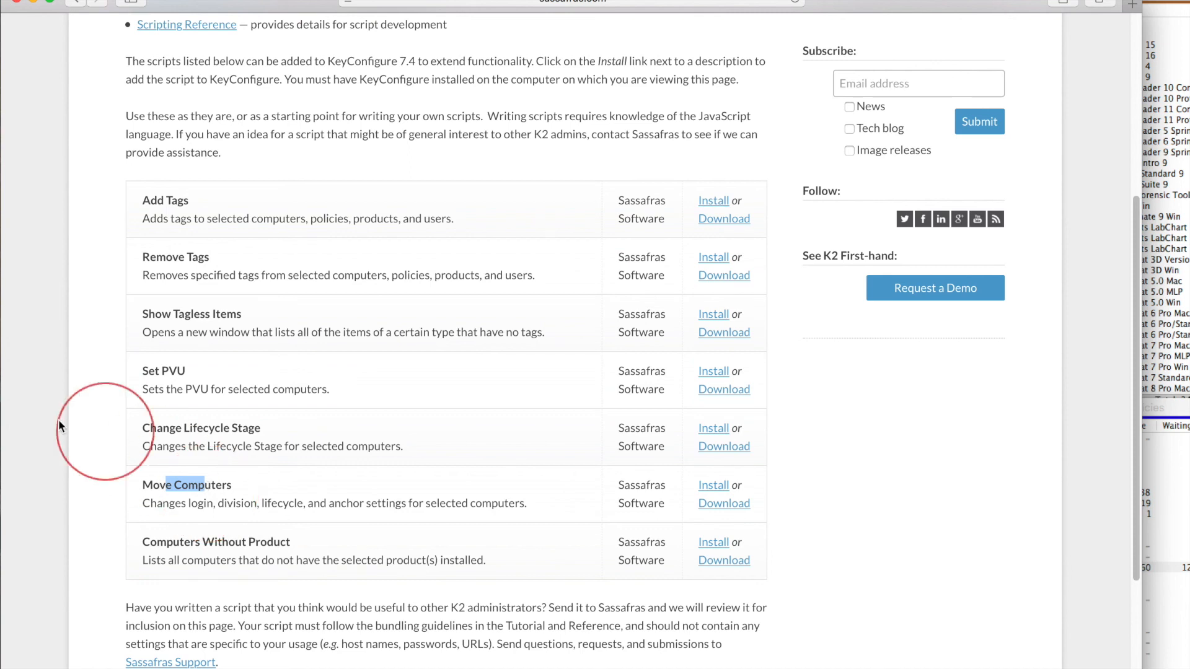